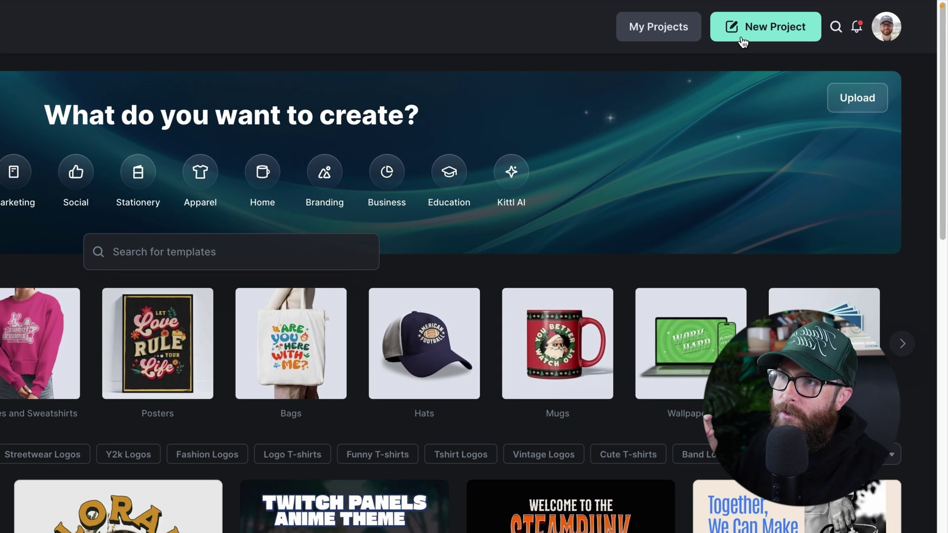
- Create a new project with the Standard 1200 × 1200 px artboard preset
left_click(743, 42)
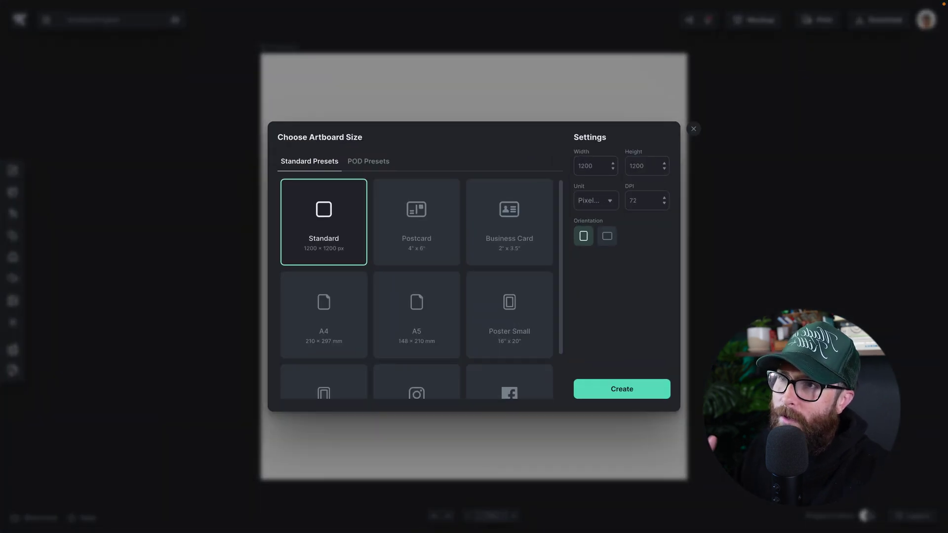
left_click(654, 388)
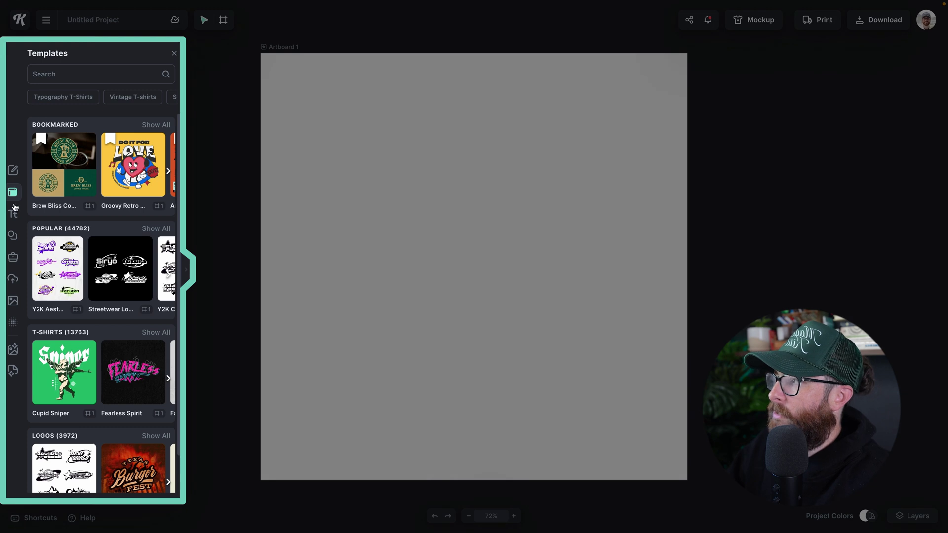
- Look through the template categories and the suggested template search tags, and close the template library
scroll(112, 276, "down", 7)
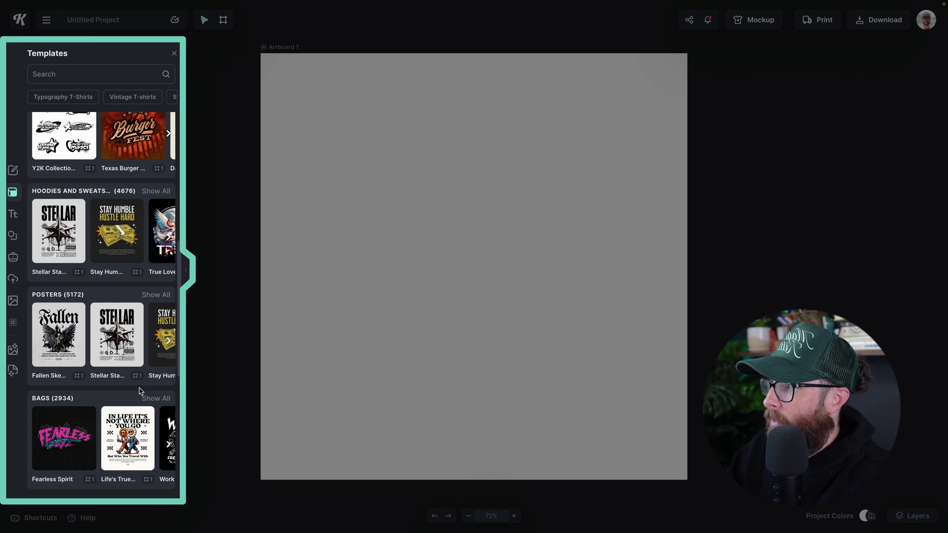
scroll(99, 420, "down", 5)
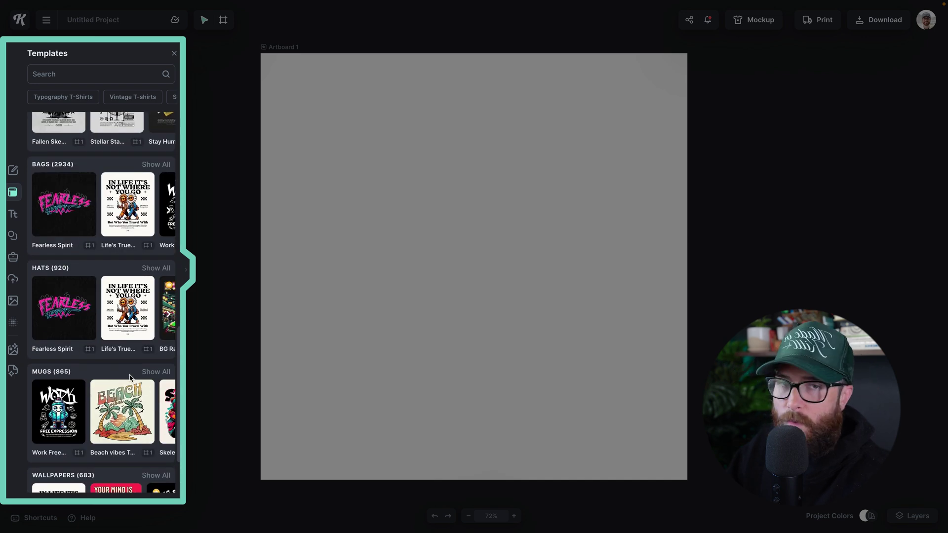
scroll(130, 377, "up", 12)
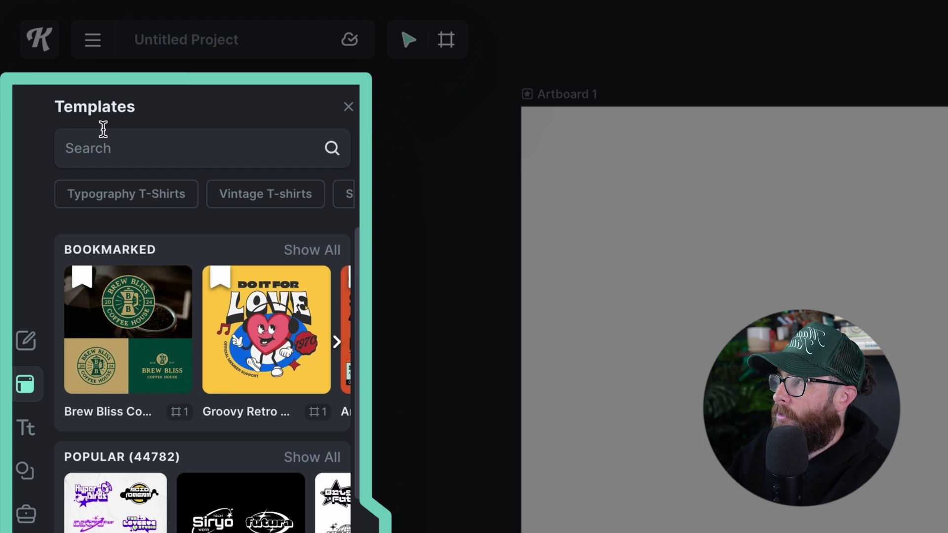
scroll(103, 211, "right", 3)
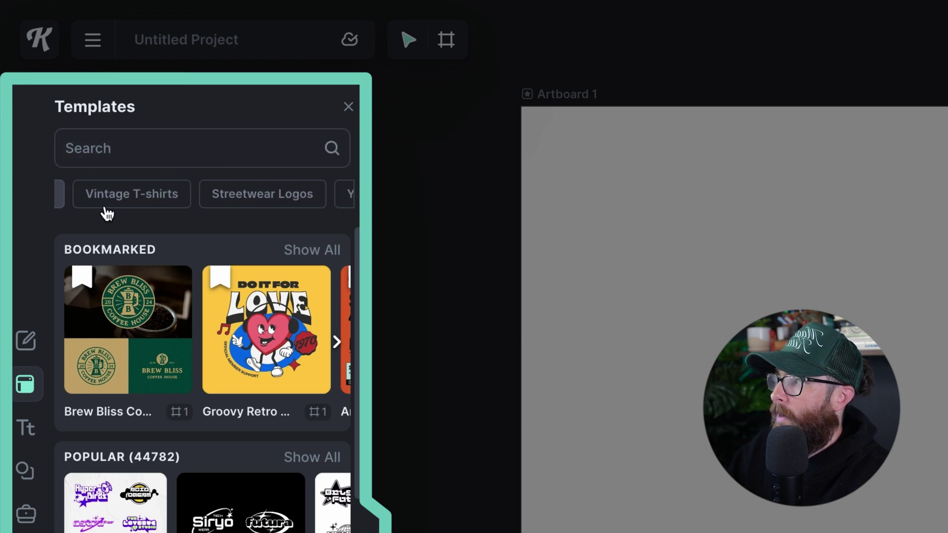
scroll(207, 206, "right", 5)
scroll(204, 207, "right", 6)
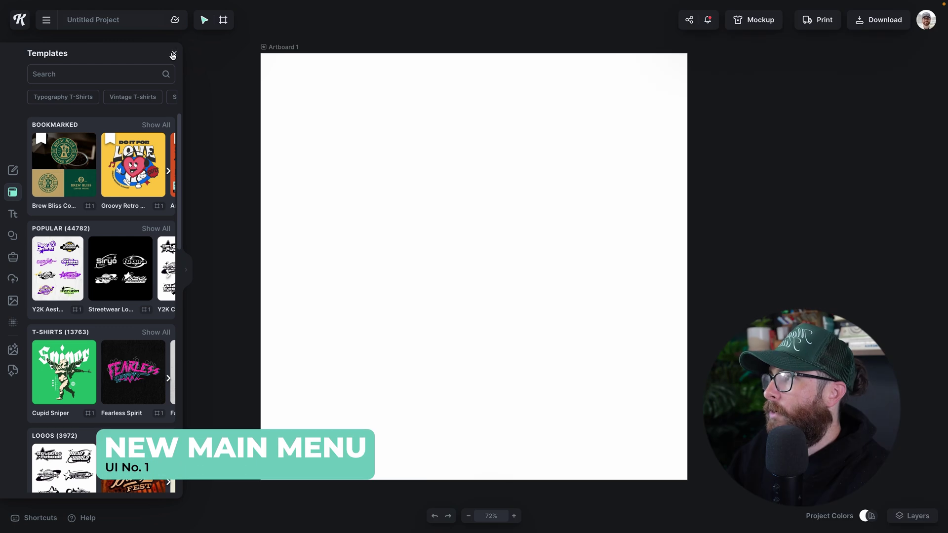
left_click(172, 54)
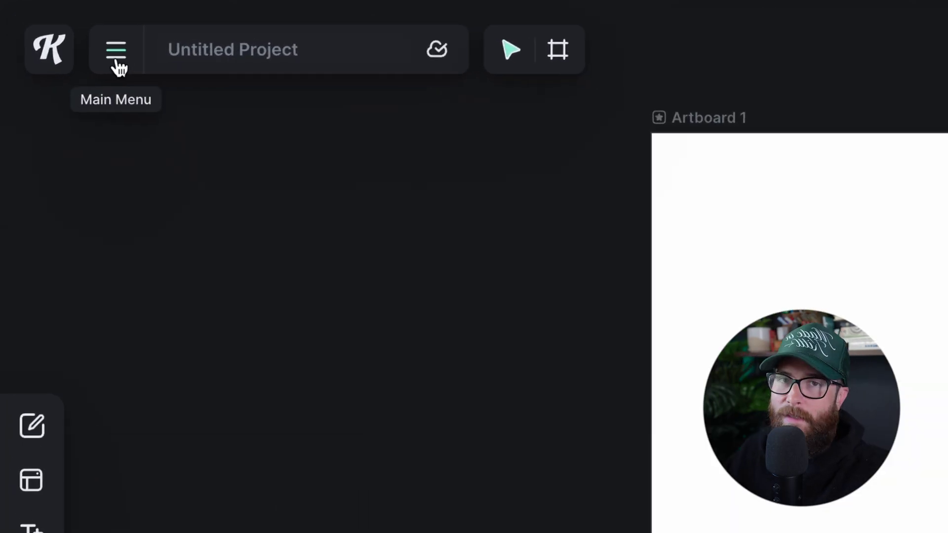
- Turn on the grid guides, try a larger grid size, return it to 40, and turn the grid off again
left_click(116, 60)
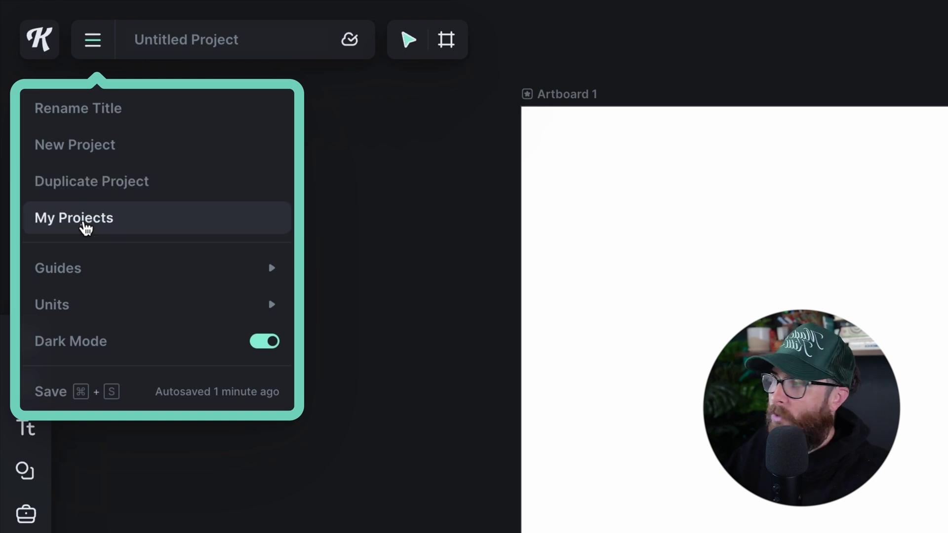
mouse_move(69, 271)
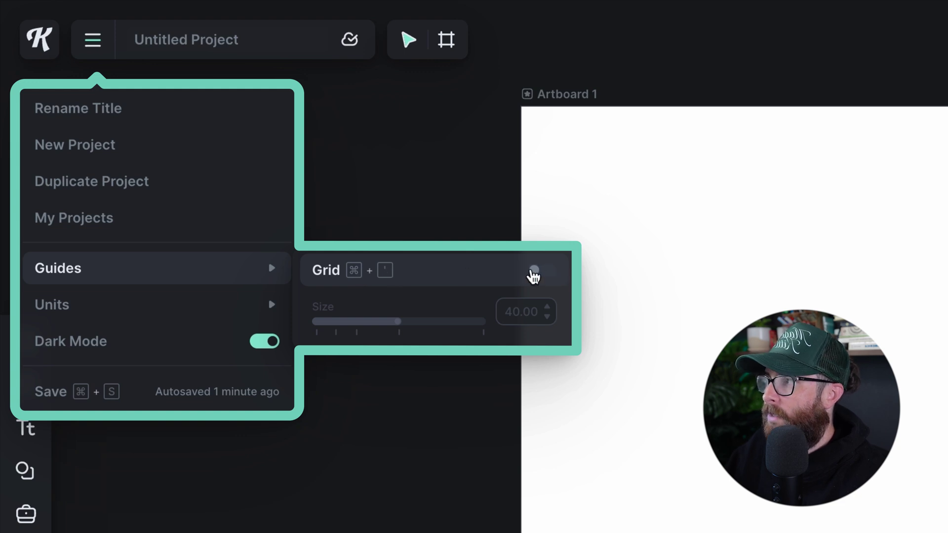
left_click(548, 279)
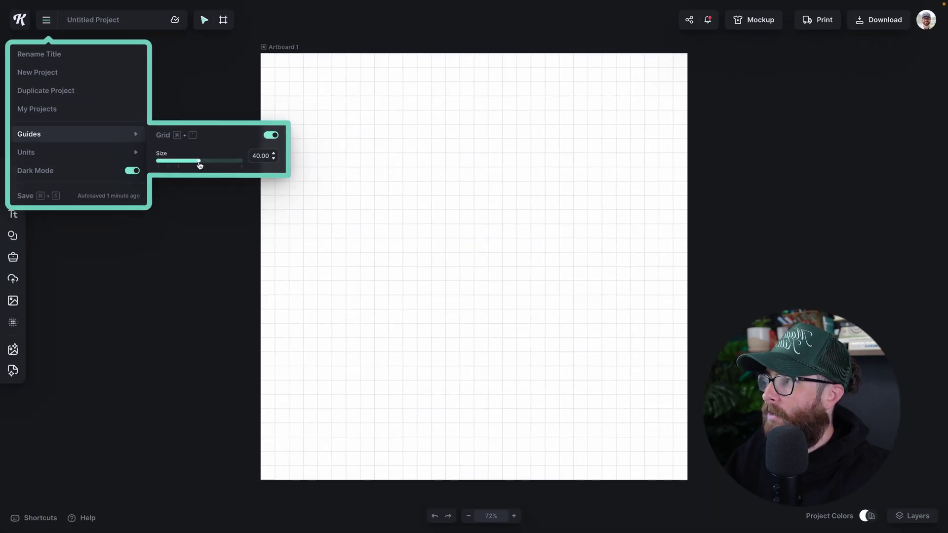
left_click_drag(397, 321, 467, 326)
left_click_drag(233, 163, 195, 162)
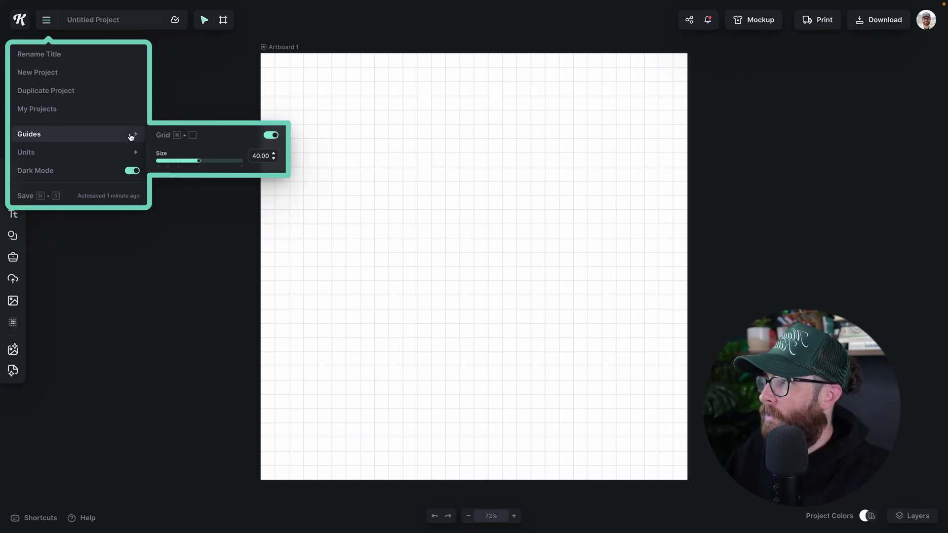
left_click(276, 136)
- Try inches and millimetres as the project units and return to pixels
mouse_move(130, 152)
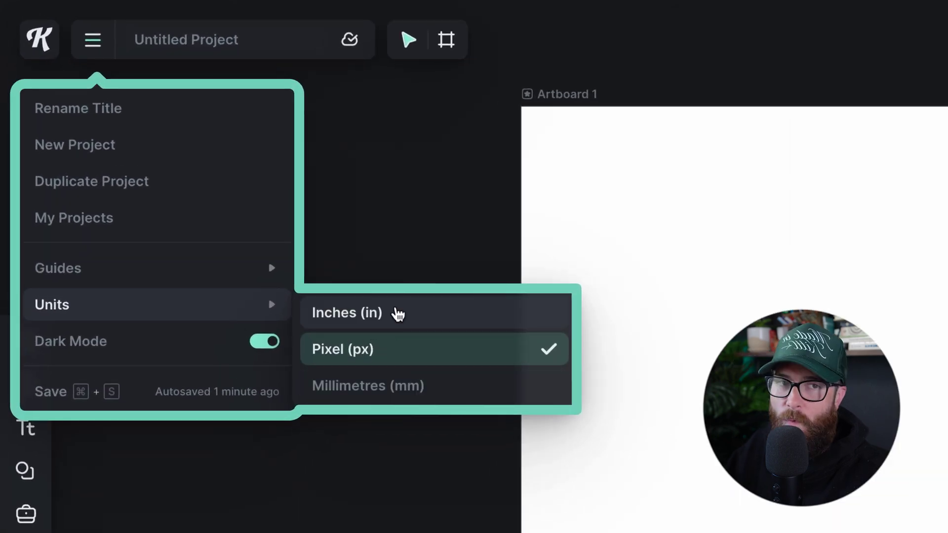
left_click(395, 324)
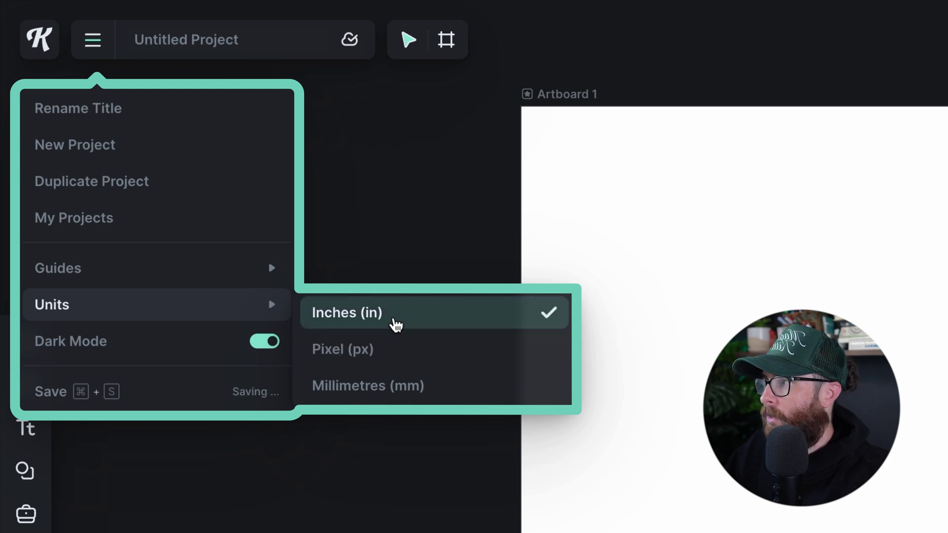
left_click(385, 354)
left_click(378, 381)
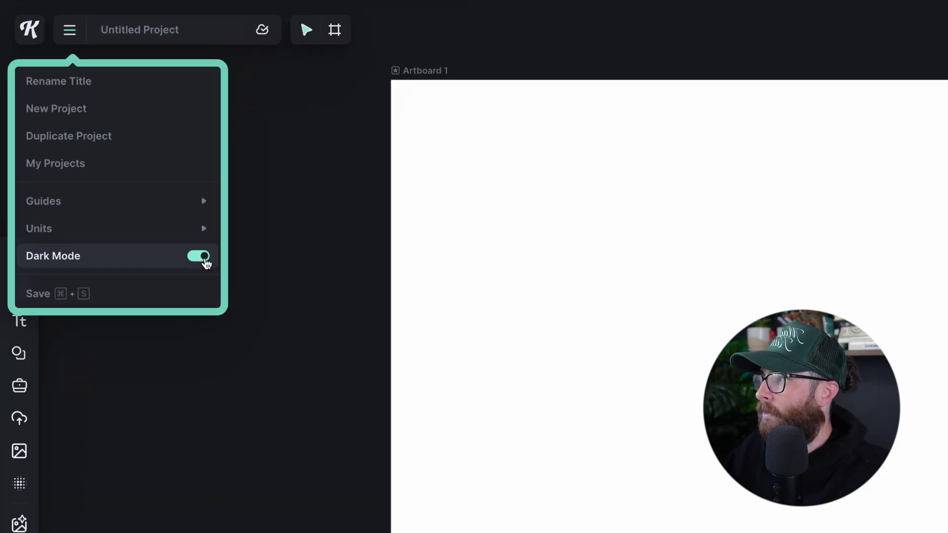
- Switch Dark Mode off and on again, and save the project
left_click(204, 259)
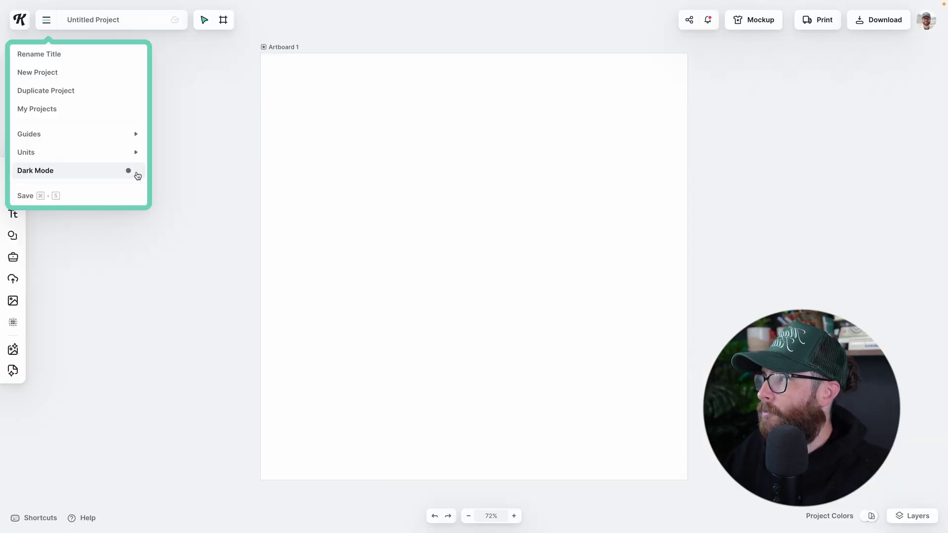
left_click(130, 171)
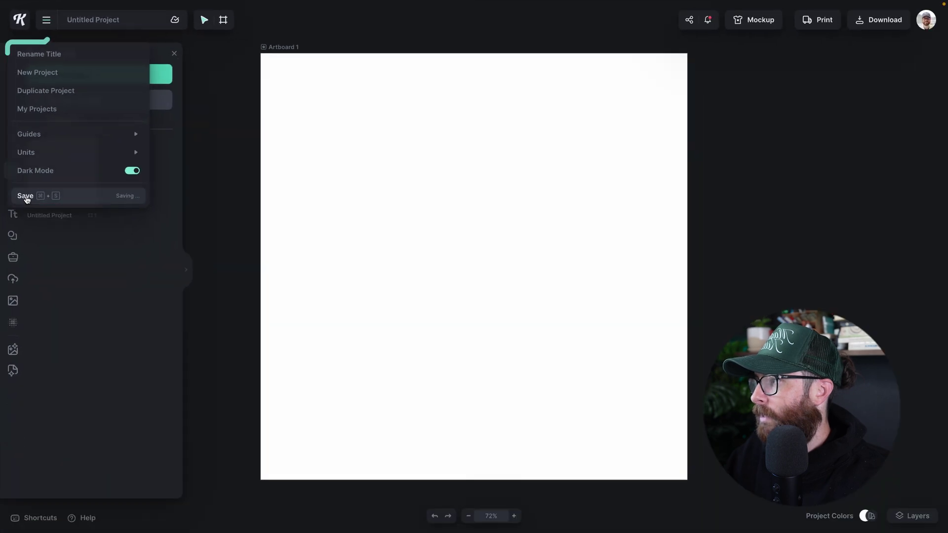
left_click(53, 395)
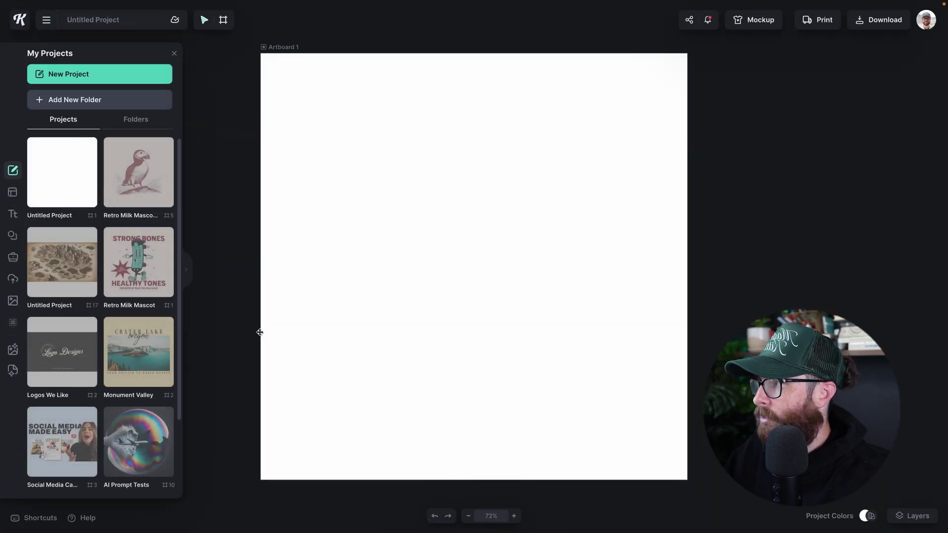
left_click(174, 55)
- Rename the project title to "Test Example"
left_click(47, 20)
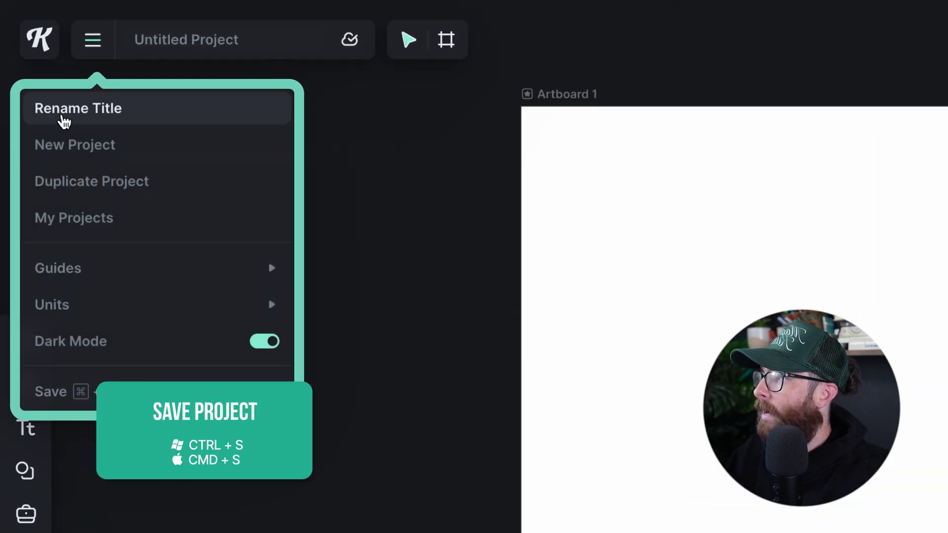
left_click(102, 110)
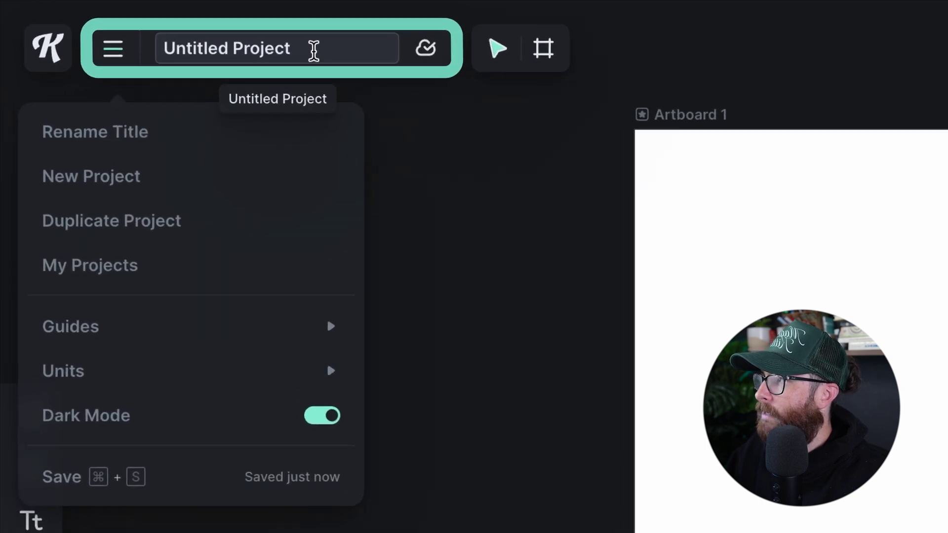
left_click(314, 50)
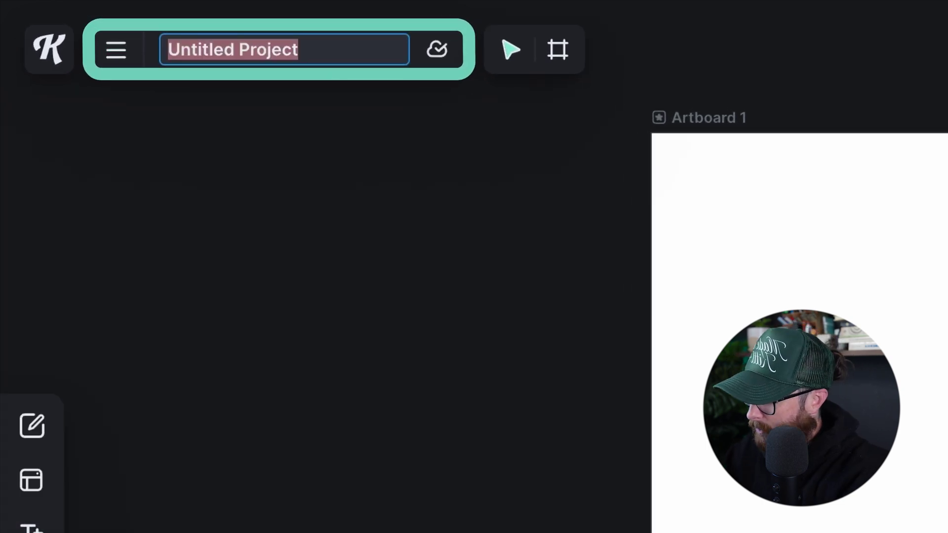
type("Test Example")
key("Return")
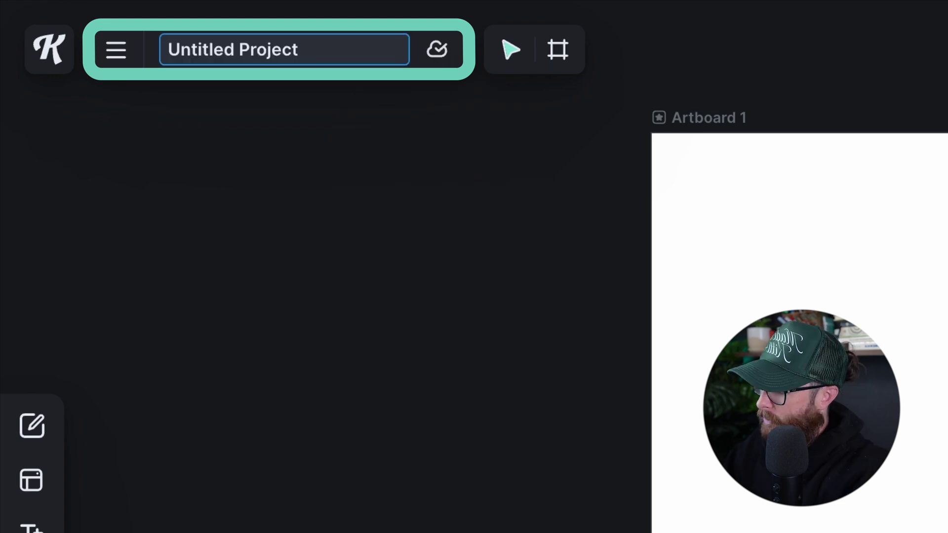
type("Text E")
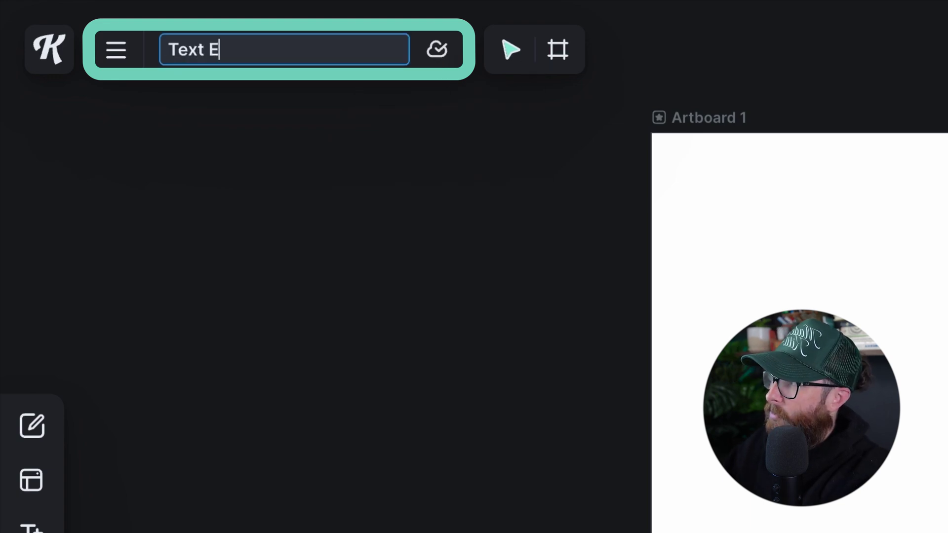
key("BackSpace")
type("Te")
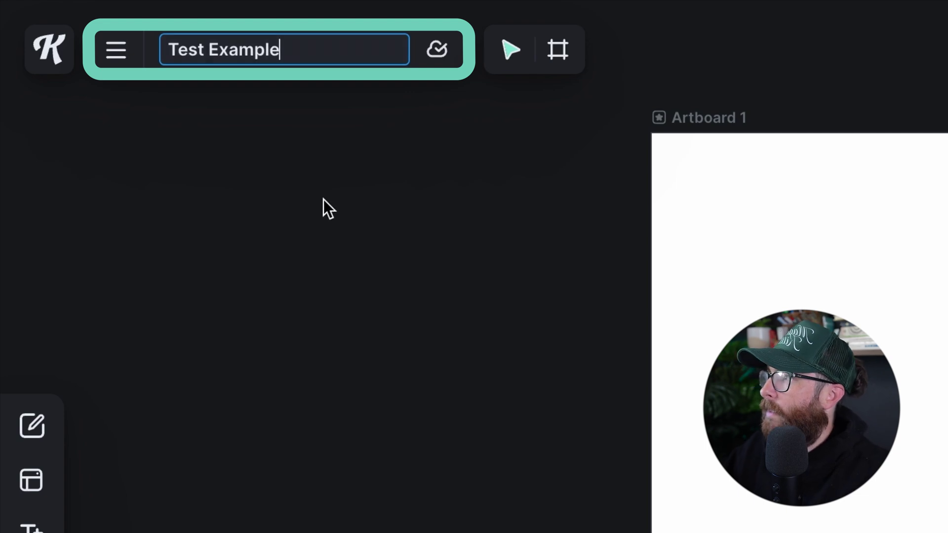
key("Return")
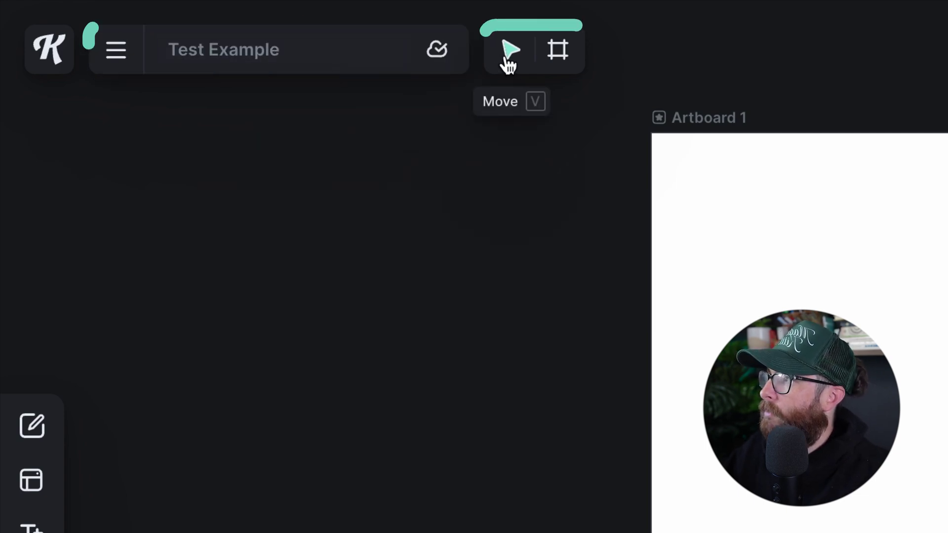
- Draw a second artboard of about 446 × 344 px to the right of Artboard 1 and undo it
left_click(567, 56)
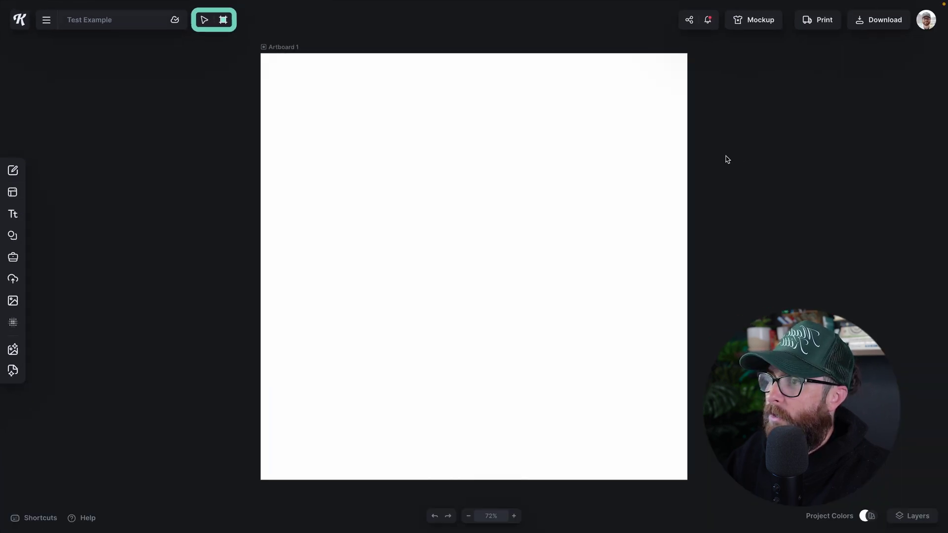
left_click_drag(723, 152, 883, 277)
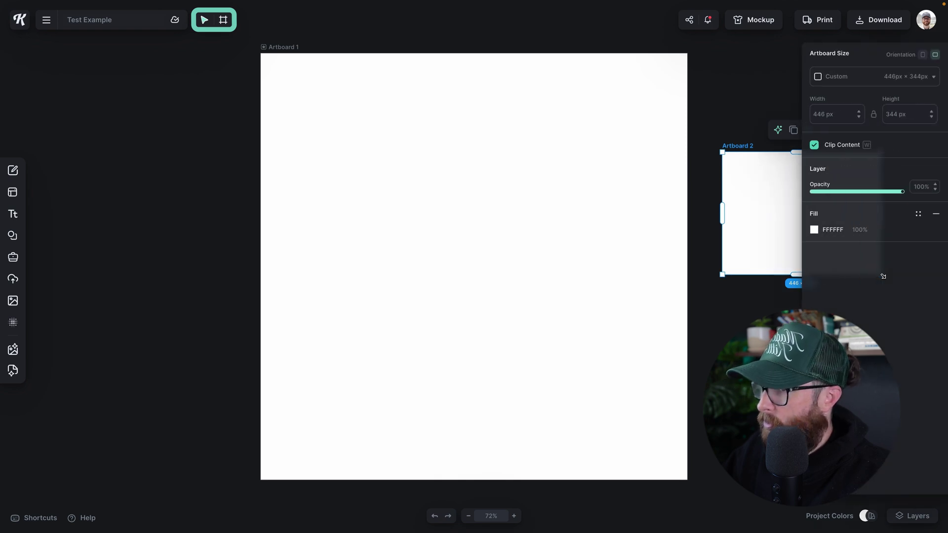
key("ctrl+z")
left_click(538, 215)
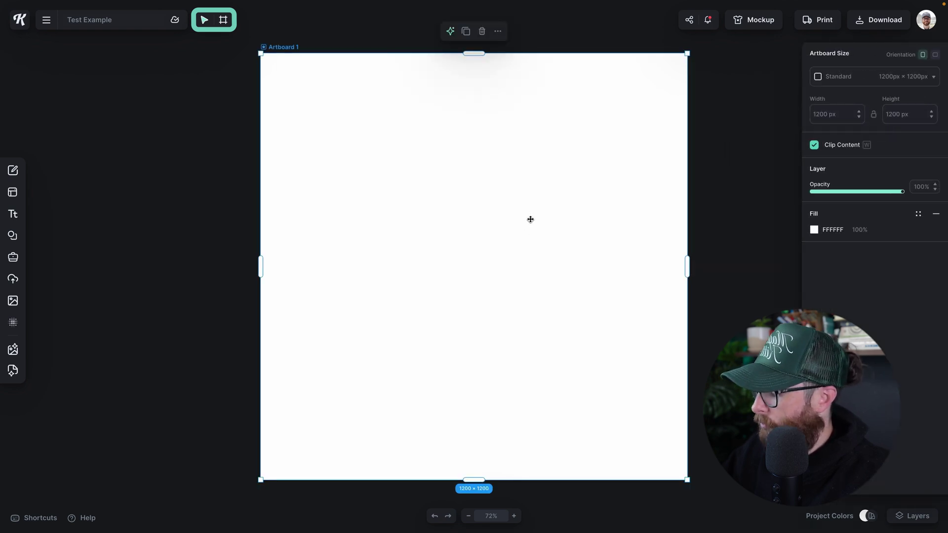
- Draw another small artboard in the empty area to the left of Artboard 1 and undo it
key("a")
left_click_drag(81, 131, 168, 225)
key("ctrl+z")
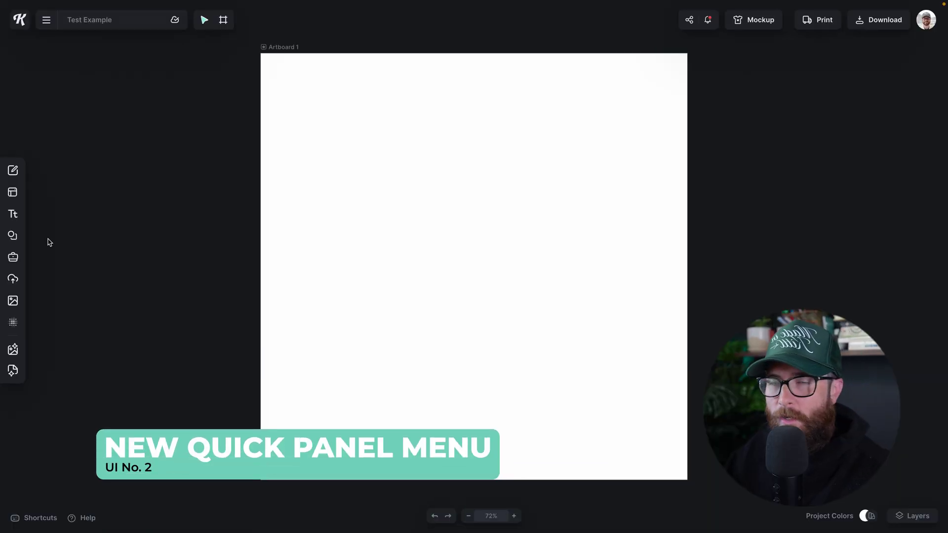
- Add a square from the Basic Shapes elements to Artboard 1
mouse_move(20, 256)
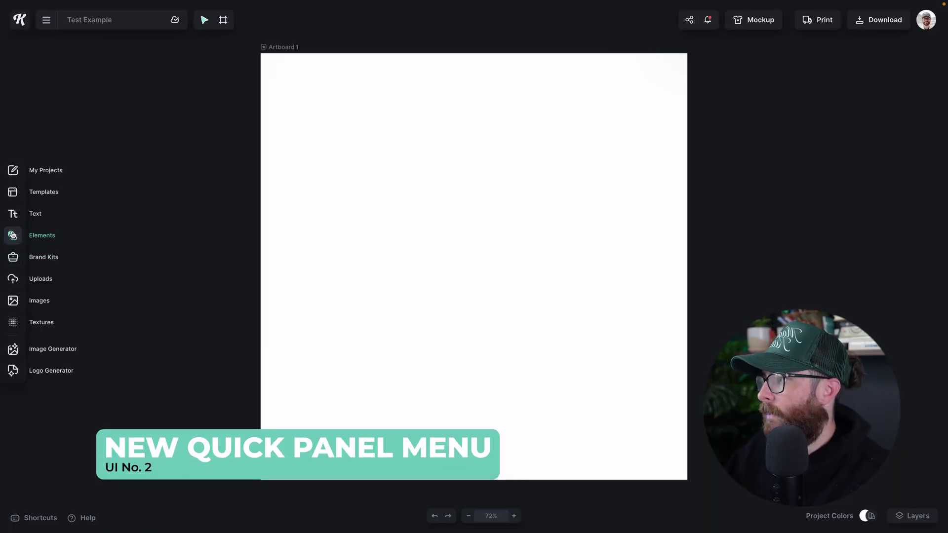
left_click(39, 235)
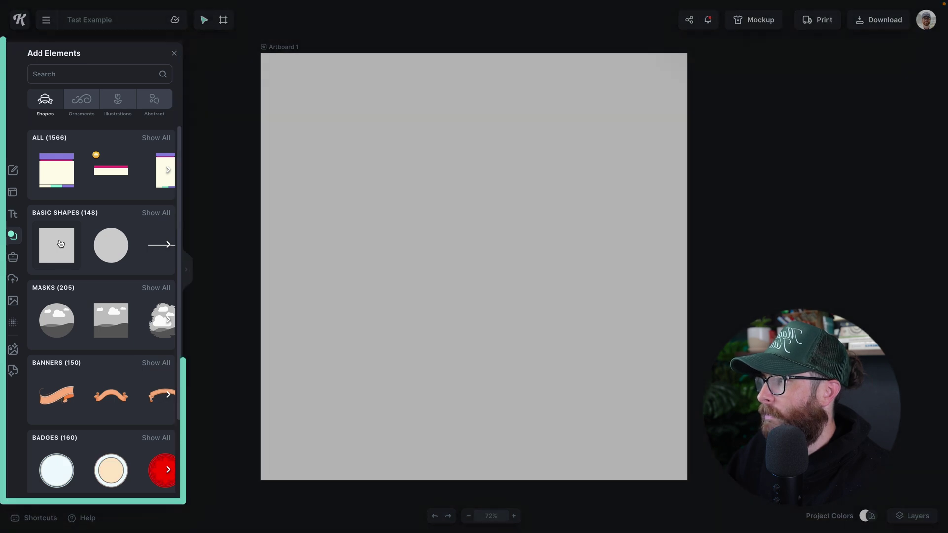
left_click(59, 244)
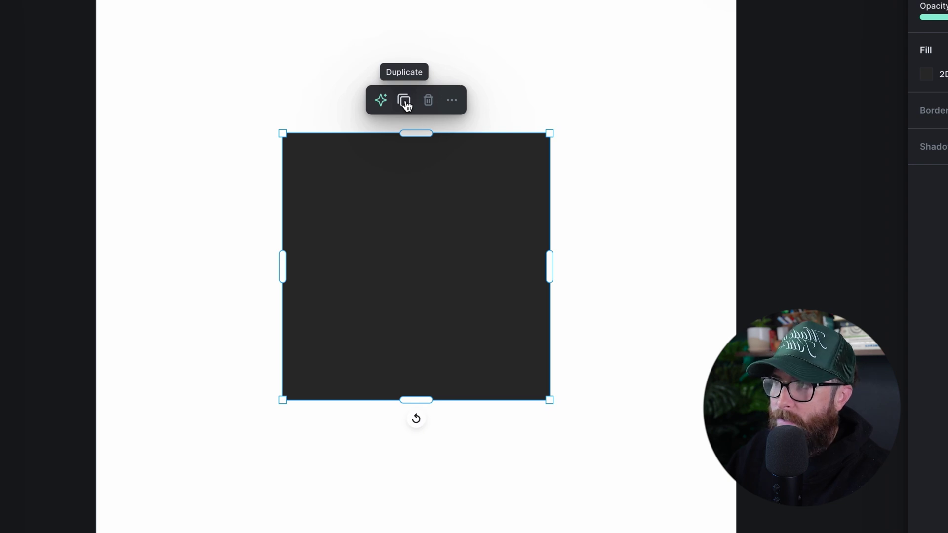
- Duplicate the square with the copy offset up and to the left, and delete both the copy and the original square
left_click_drag(393, 227, 338, 177)
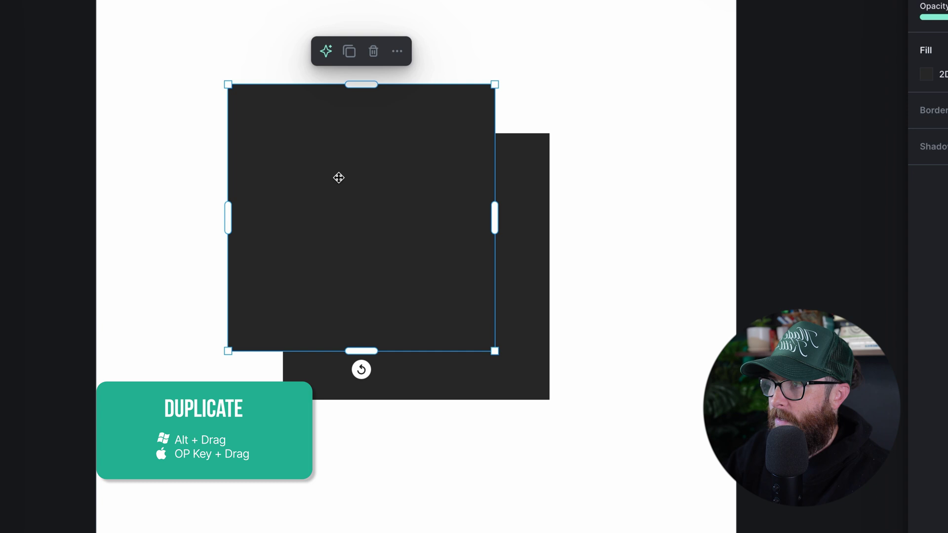
key("Delete")
left_click(348, 205)
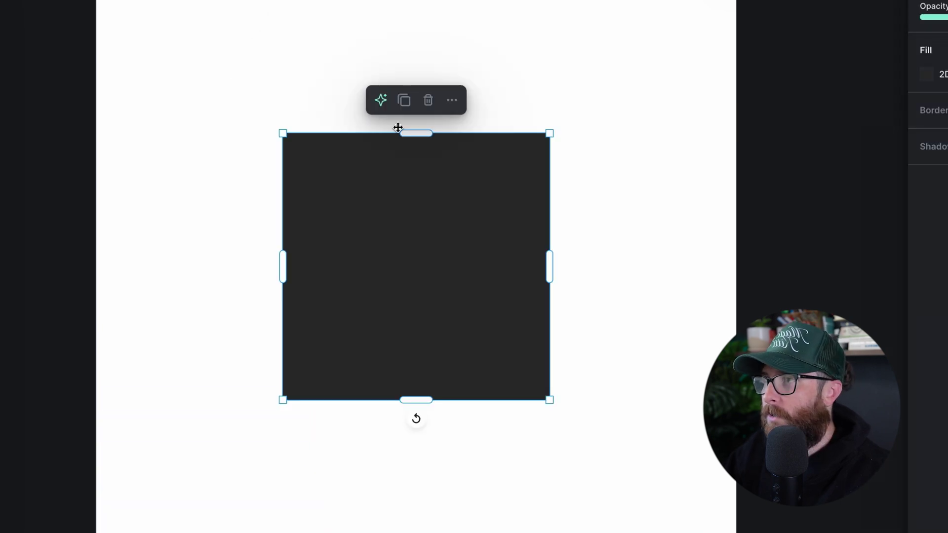
left_click(428, 106)
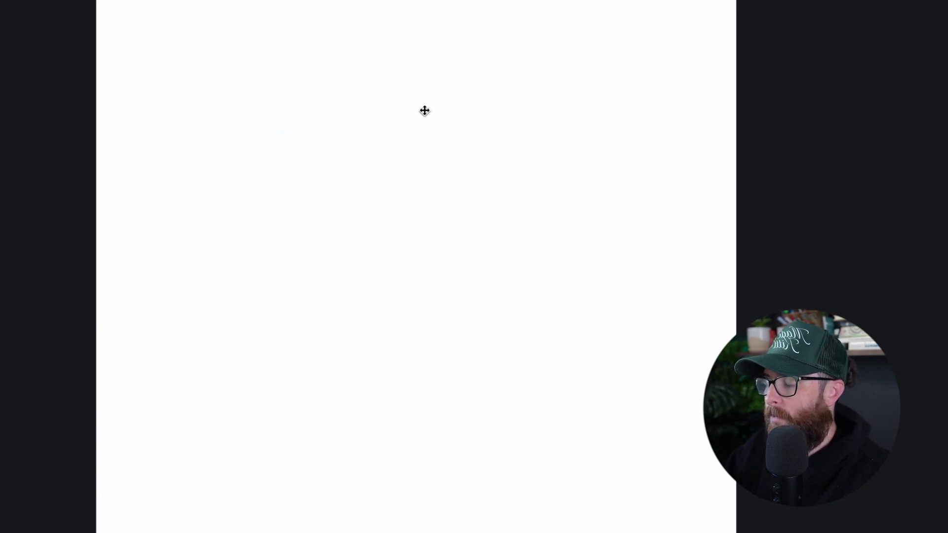
- Restore the deleted square on Artboard 1, select it and view its additional options
key("ctrl+z")
left_click(419, 185)
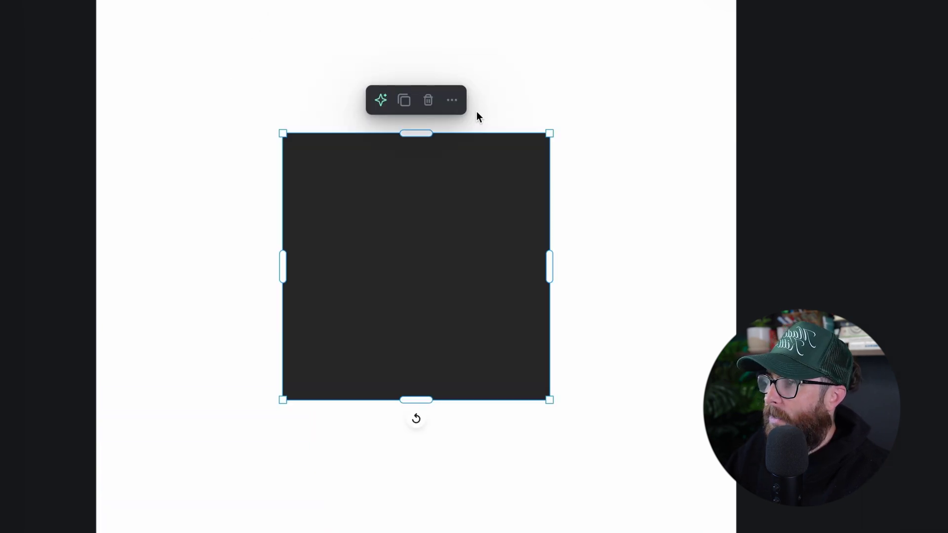
left_click(452, 102)
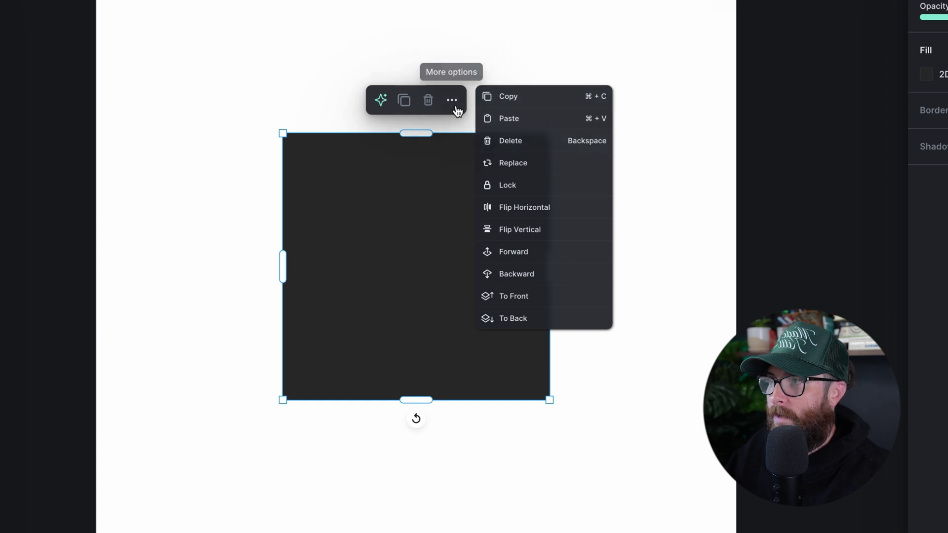
left_click(458, 168)
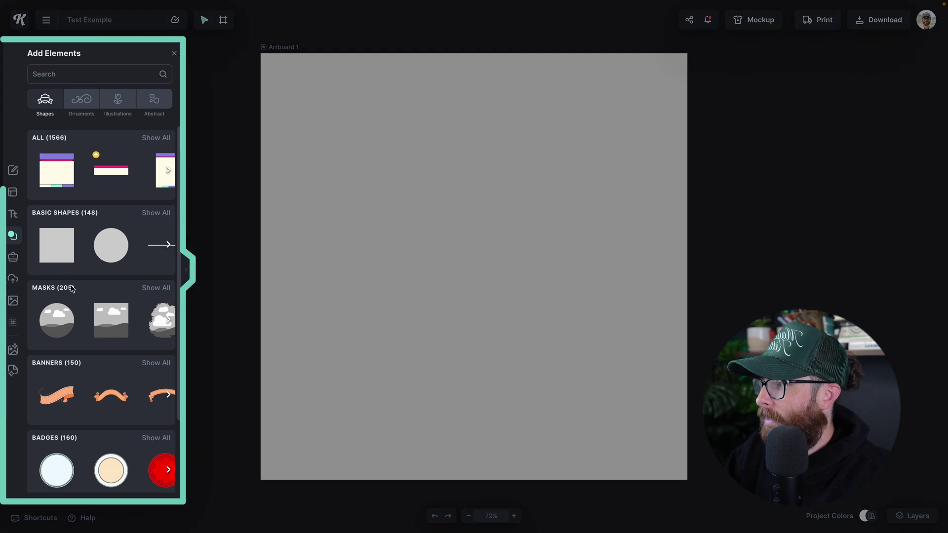
- Search the illustrations for "vintage flower", add the bouquet with the red and purple blooms to Artboard 1 and enlarge it
scroll(78, 289, "down", 5)
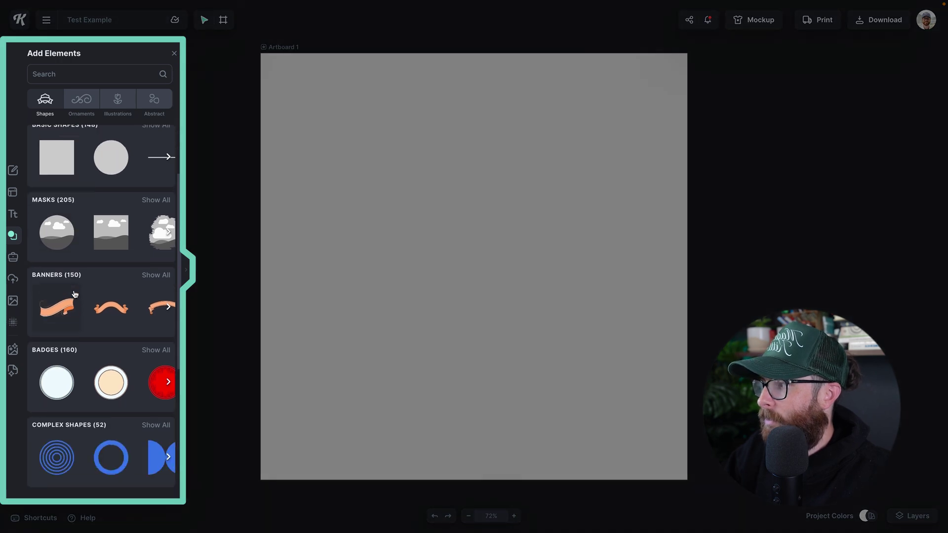
left_click(117, 99)
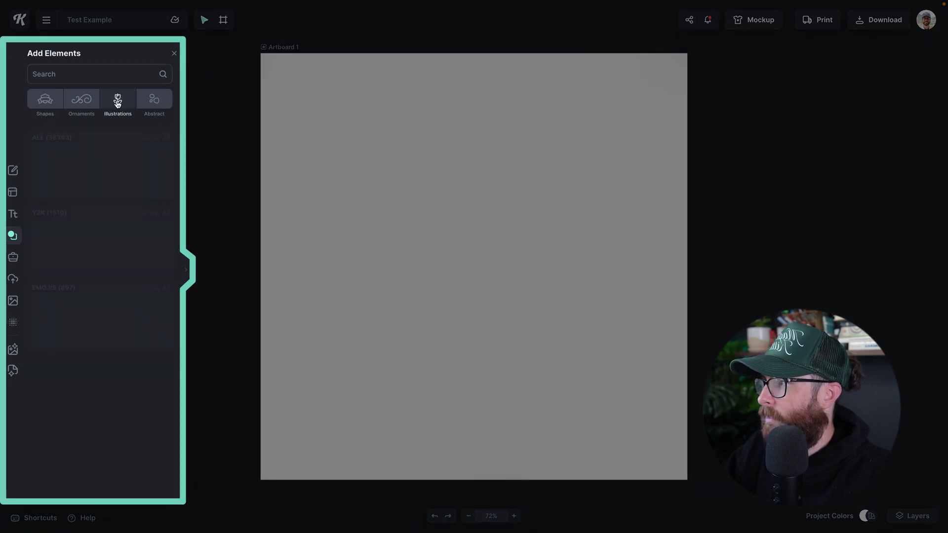
left_click(96, 75)
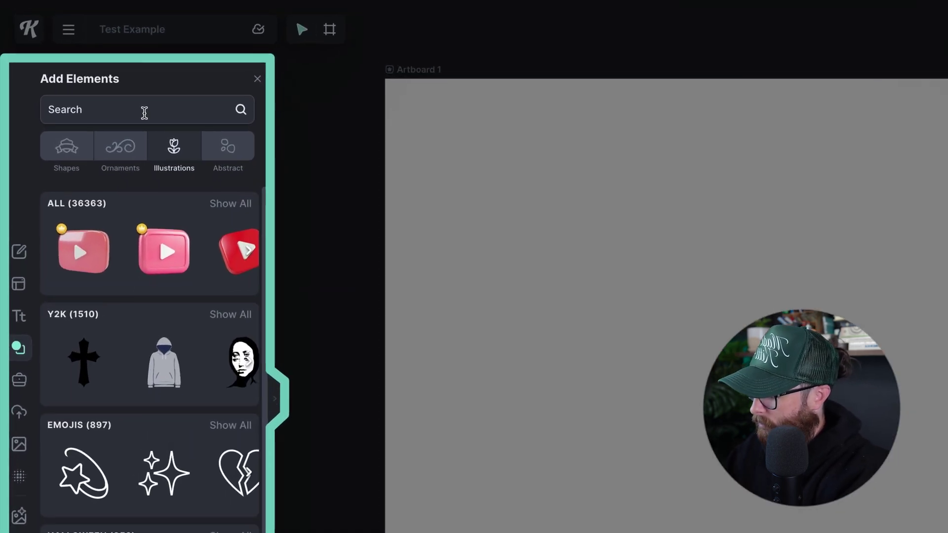
type("vintage flower")
key("Return")
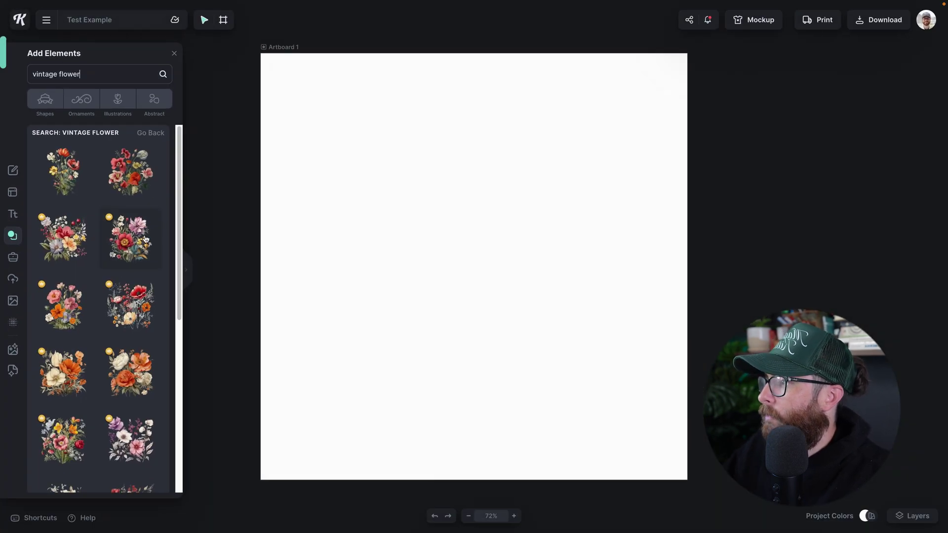
left_click(112, 232)
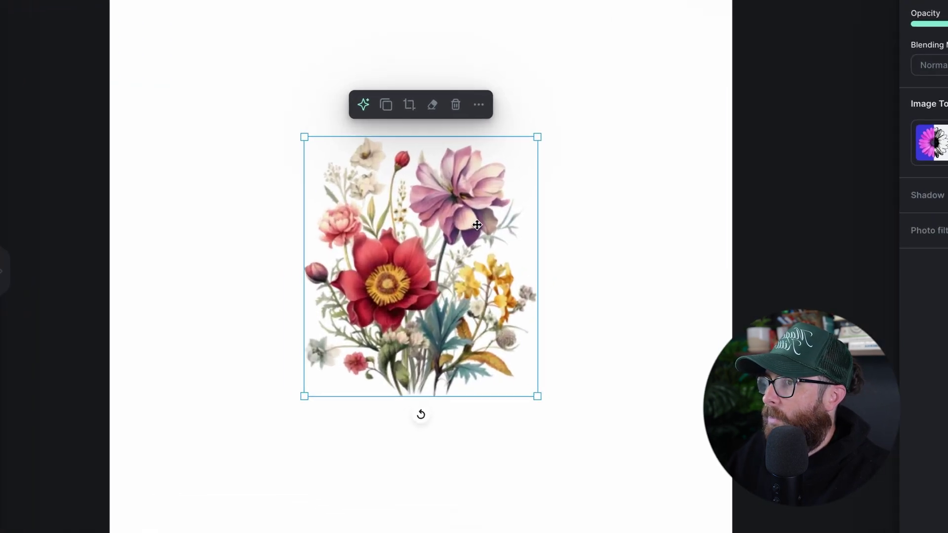
left_click_drag(536, 133, 576, 88)
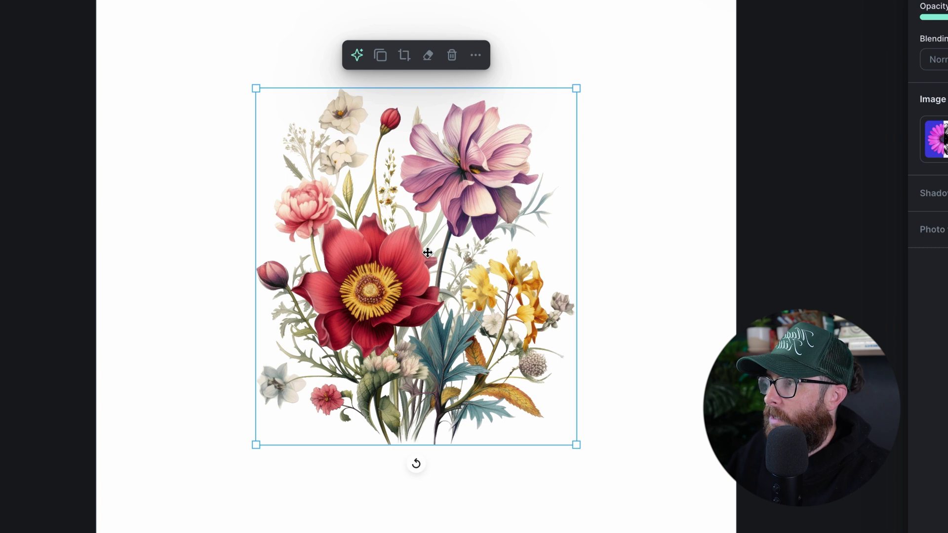
- Duplicate the flower bouquet, move the copy downward and undo the change
left_click(378, 56)
left_click_drag(414, 193, 411, 257)
key("ctrl+z")
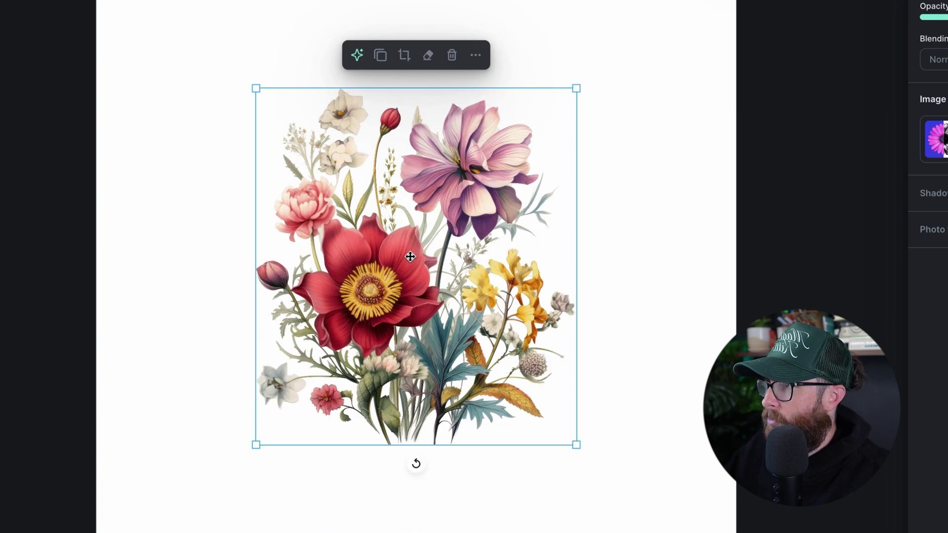
- Crop away roughly the upper half of the flower bouquet, exit cropping mode and undo the crop
left_click(404, 55)
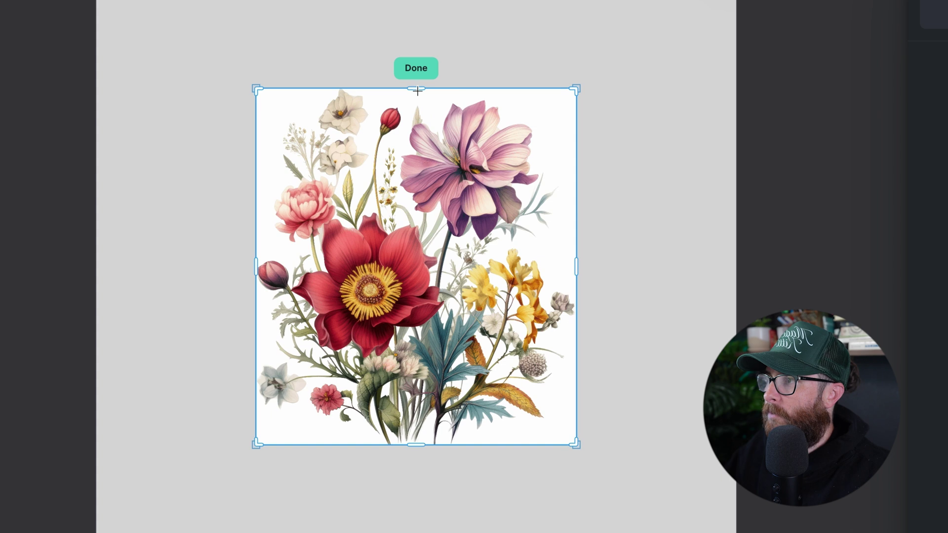
left_click_drag(417, 90, 417, 257)
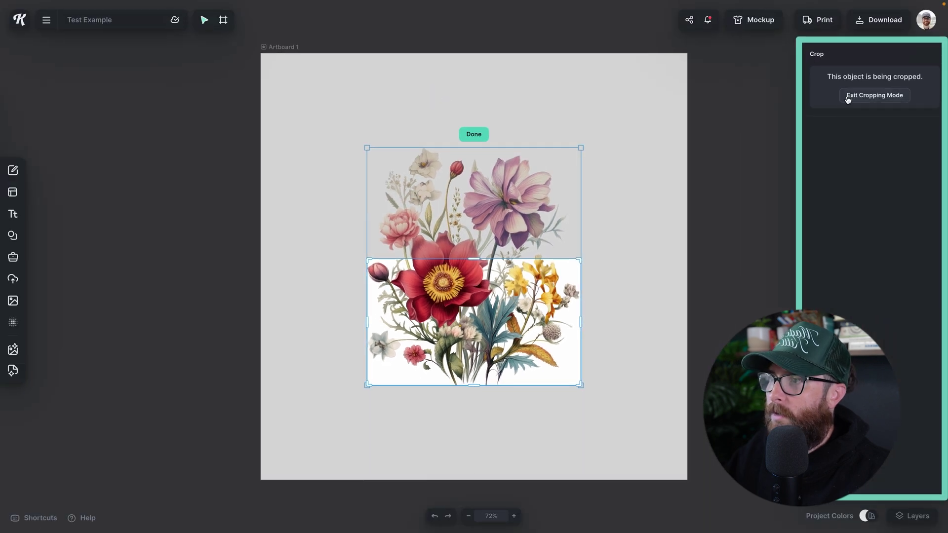
left_click(846, 98)
left_click(581, 251)
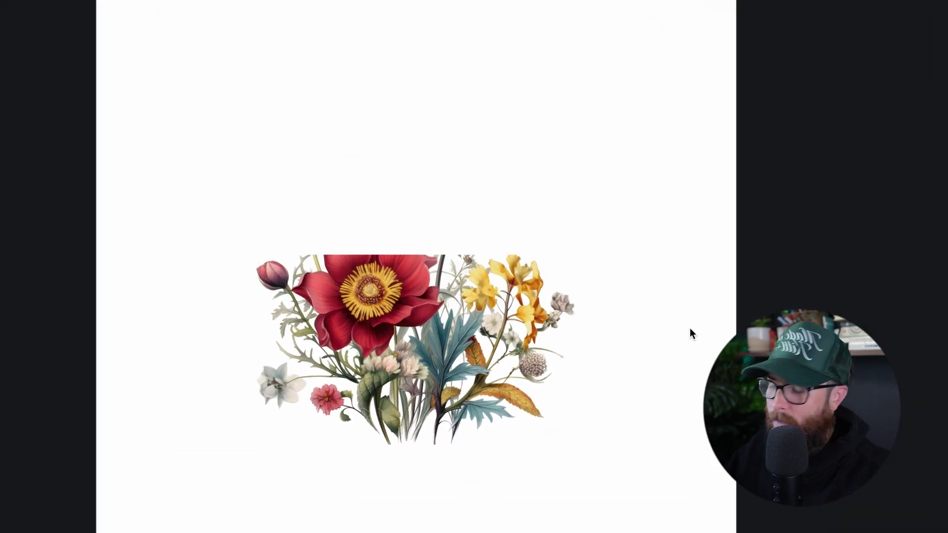
key("ctrl+z")
left_click(530, 256)
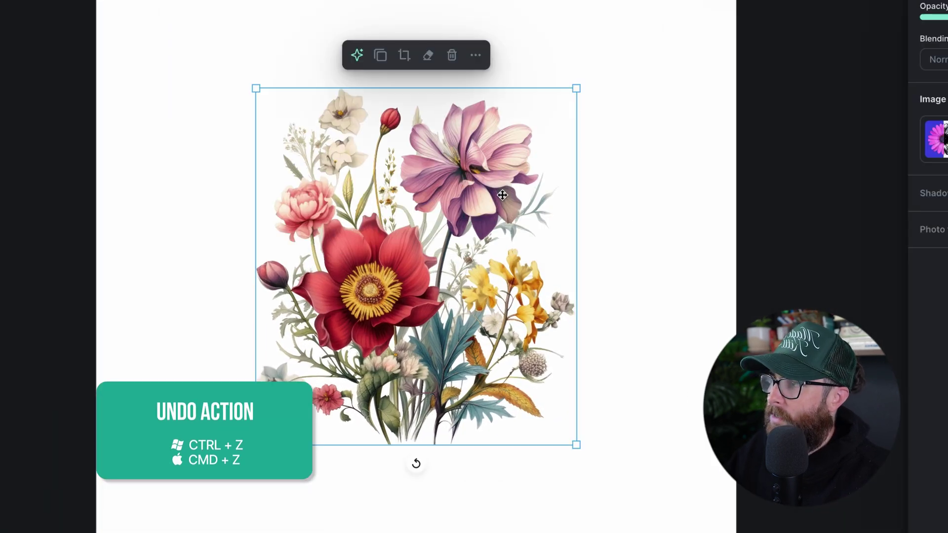
- Try the Eraser on the bouquet's upper-left white flowers, reduce the eraser size to 3 and exit eraser mode
left_click(427, 56)
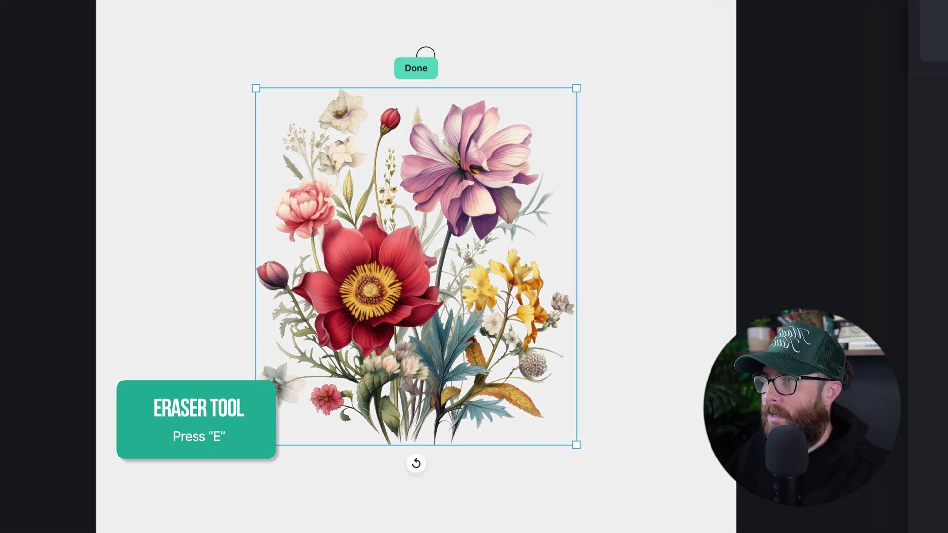
mouse_move(365, 123)
left_mouse_down()
mouse_move(364, 101)
mouse_move(419, 98)
mouse_move(392, 102)
mouse_move(387, 117)
mouse_move(405, 127)
mouse_move(377, 123)
mouse_move(375, 168)
left_mouse_up()
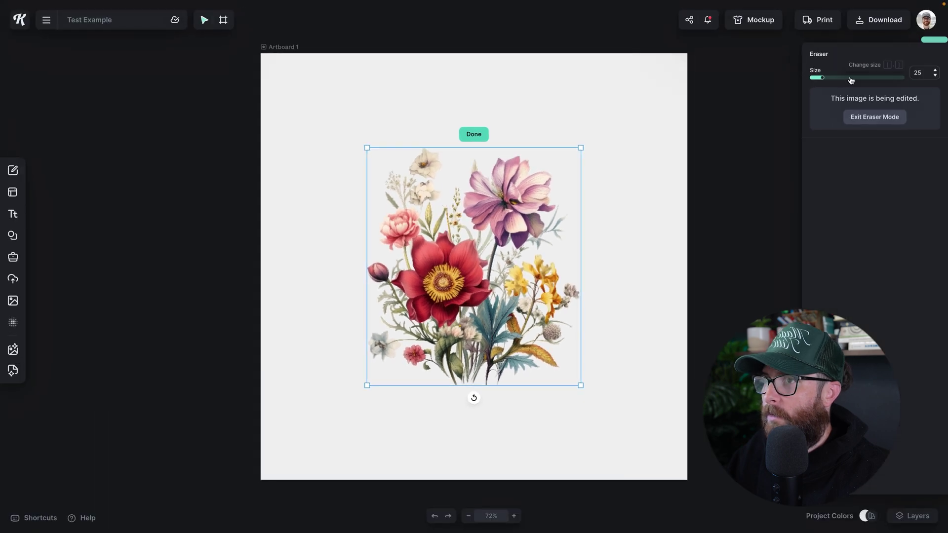
left_click_drag(848, 77, 816, 78)
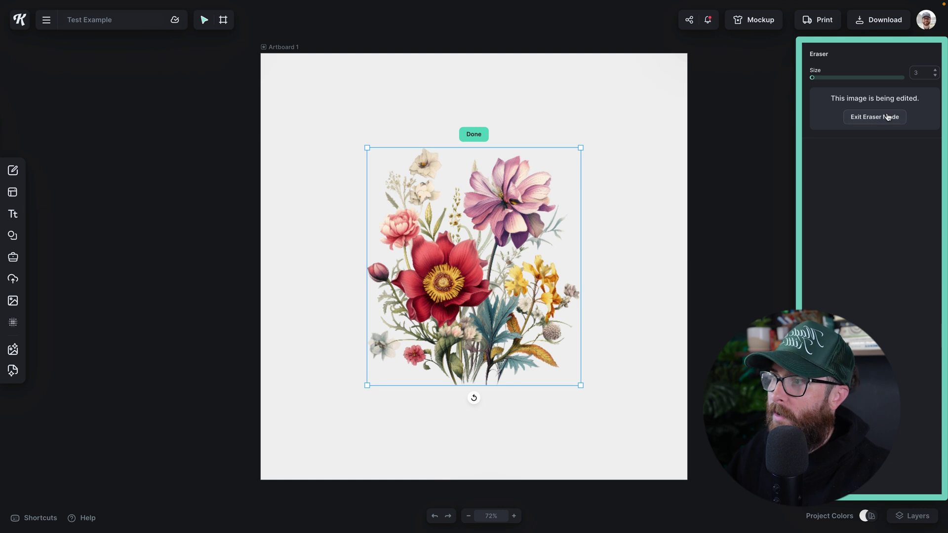
left_click(887, 116)
left_click(602, 308)
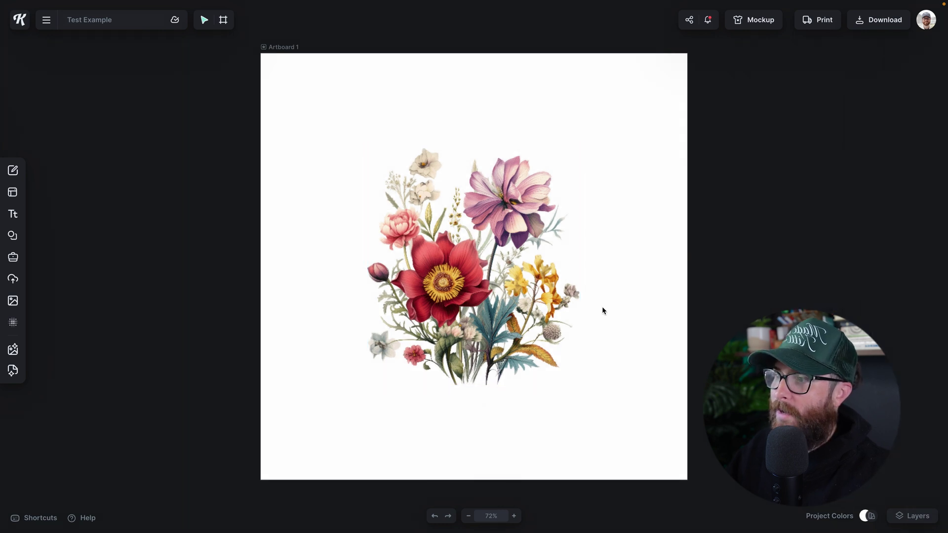
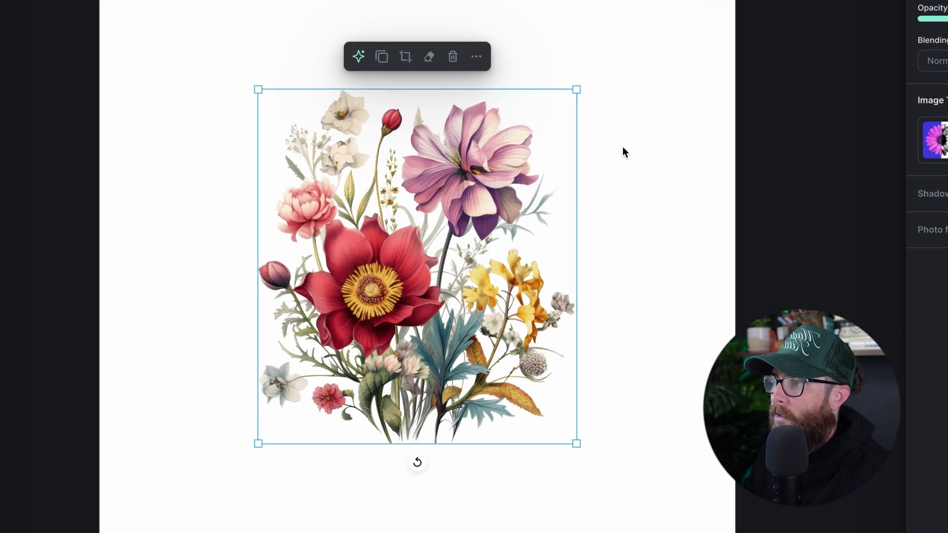
- Use the flower bouquet as the artboard background, undo it and reselect the bouquet
left_click(514, 125)
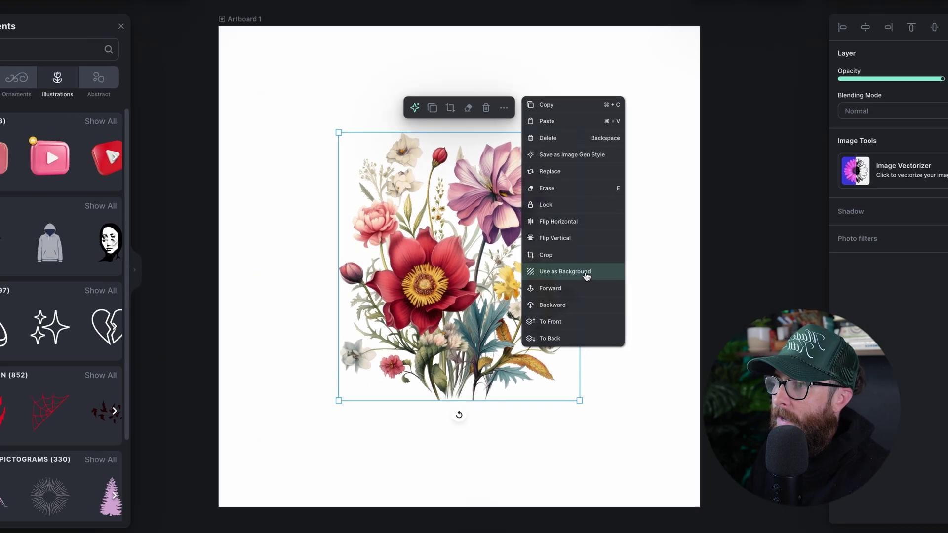
left_click(560, 274)
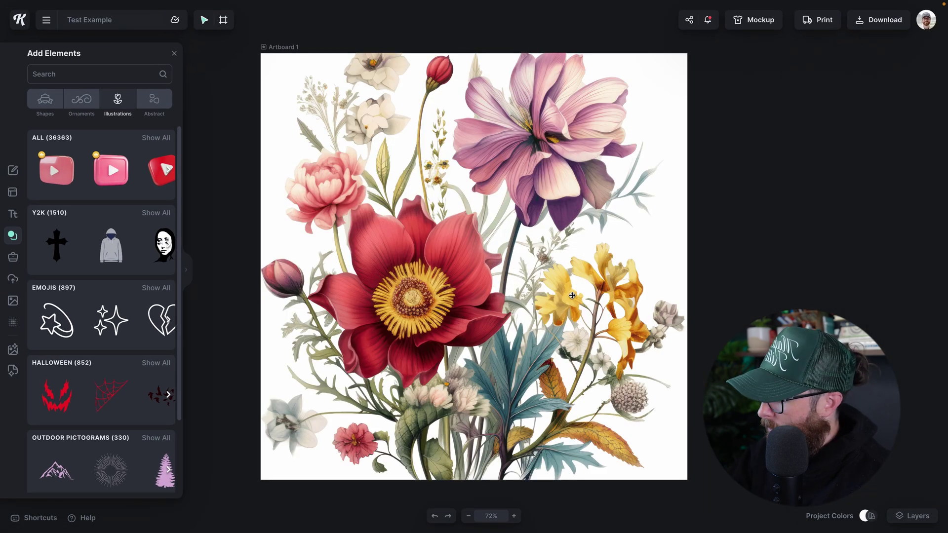
key("super+z")
left_click(543, 296)
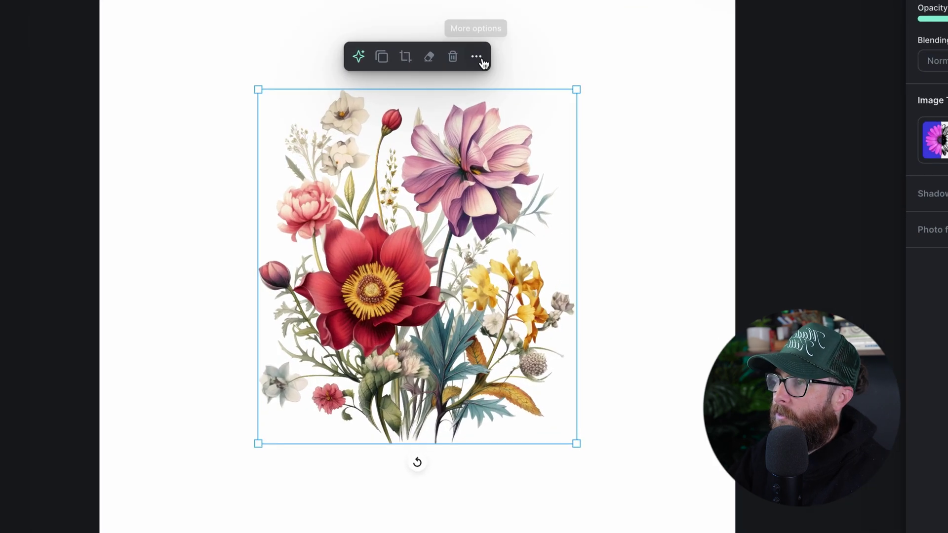
- Replace the flower bouquet with the mountain illustration from the Outdoor Pictograms elements
left_click(511, 124)
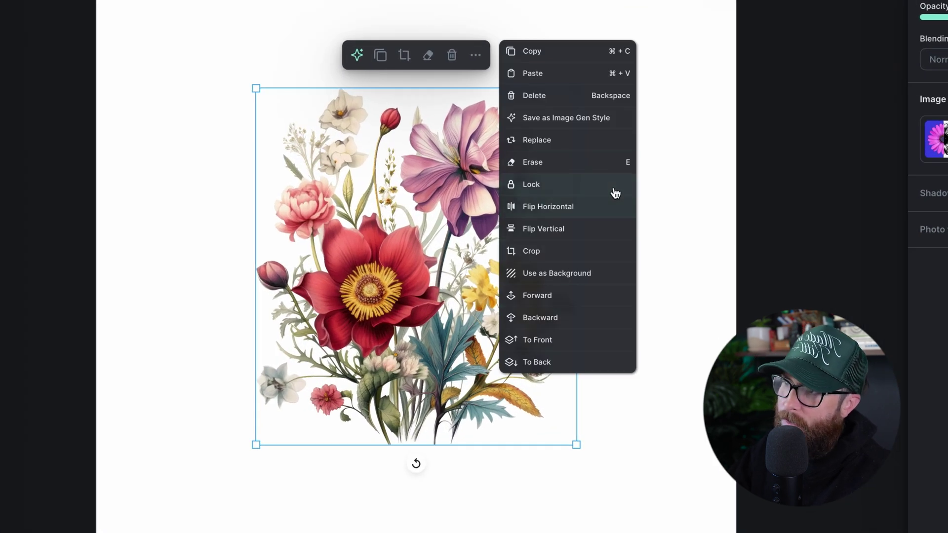
left_click(768, 311)
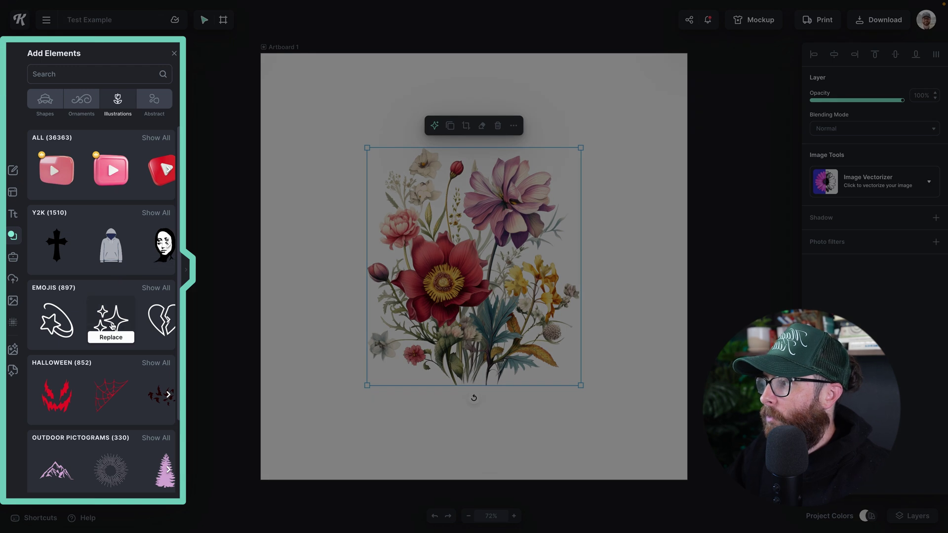
scroll(112, 325, "down", 4)
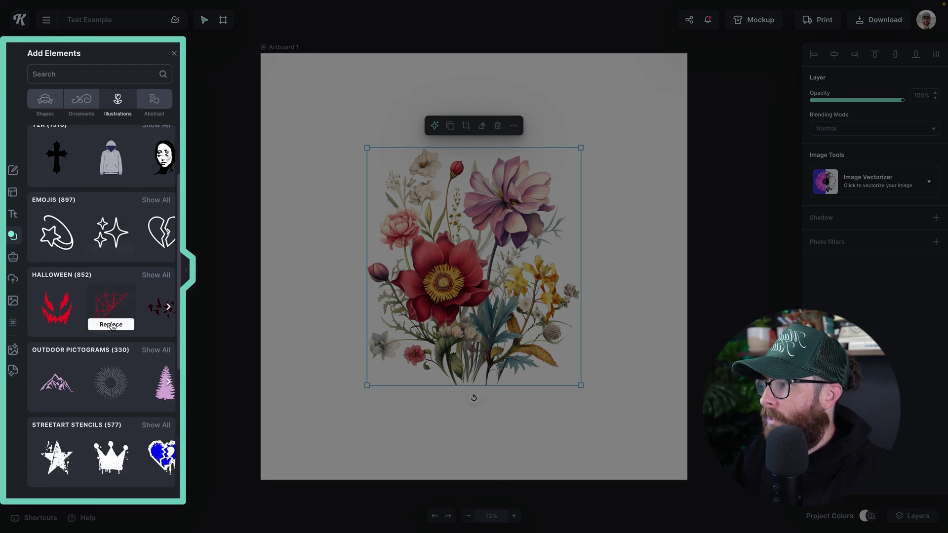
scroll(111, 326, "down", 1)
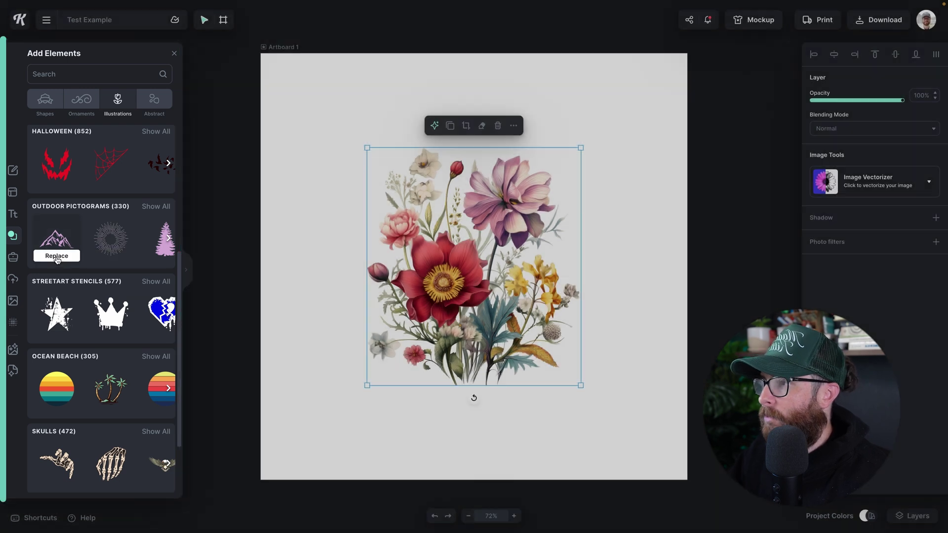
left_click(56, 256)
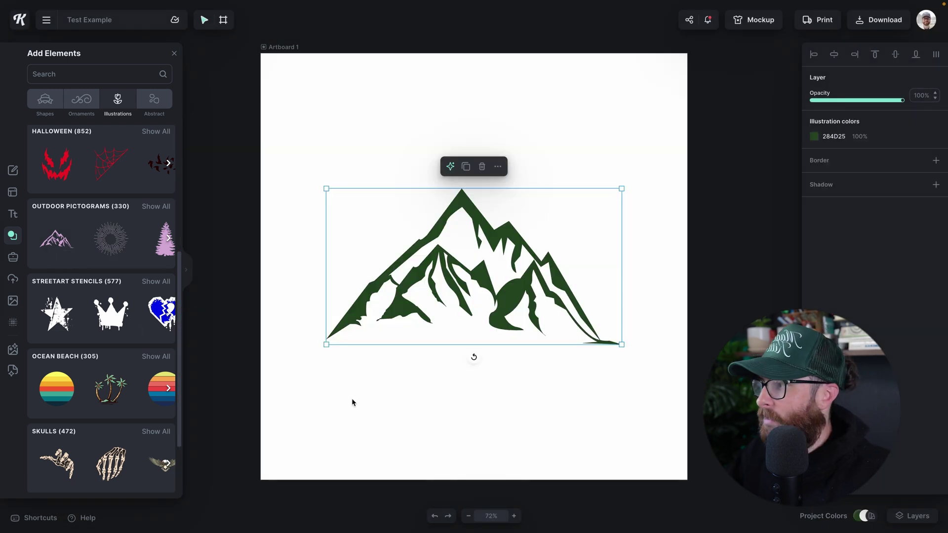
- Swap the mountain in turn for the Ocean Beach palm trees, the Skulls skeleton hand and the Mascots heart with headphones
left_click(111, 406)
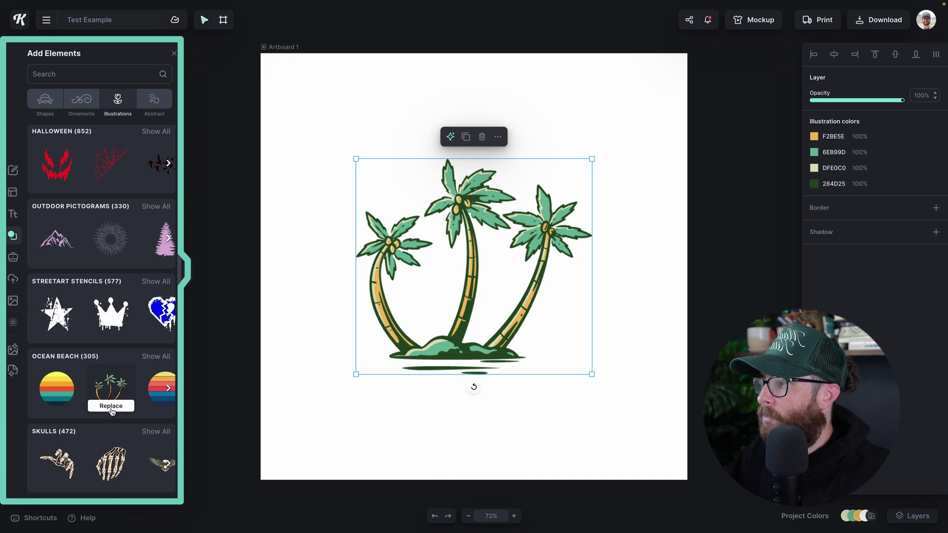
scroll(111, 406, "down", 2)
left_click(112, 399)
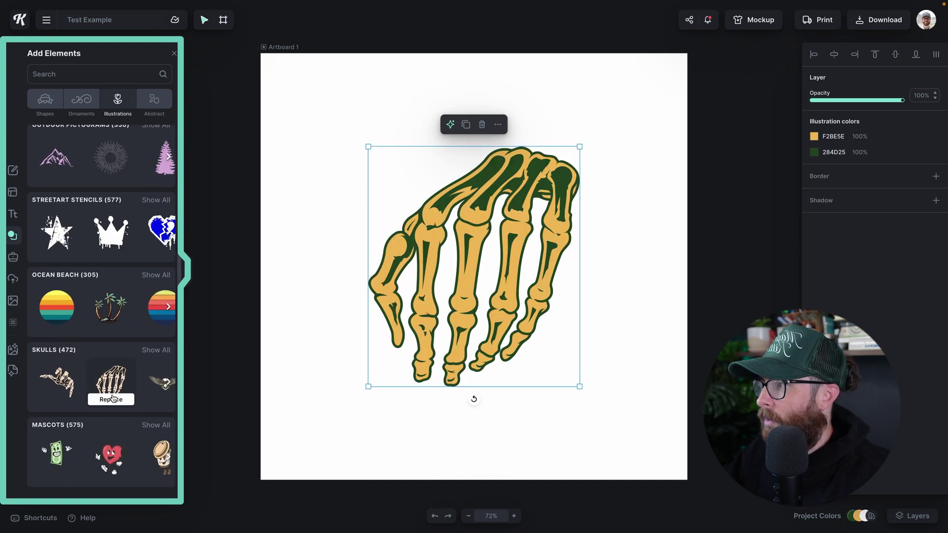
left_click(107, 475)
- Replace the heart mascot with the snake from Detailed Animal Drawings, followed by the lightning cloud from Traditional Tattoos
scroll(107, 444, "down", 3)
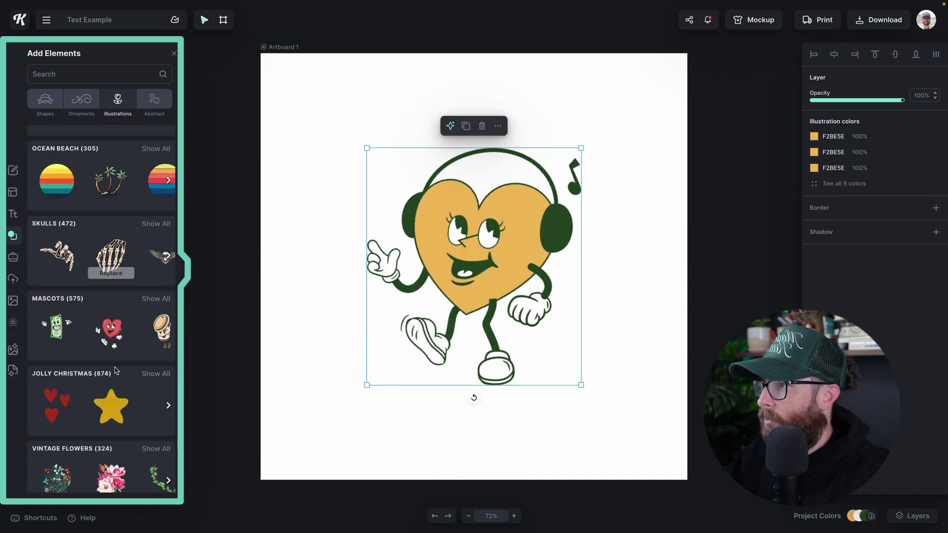
scroll(108, 413, "down", 1)
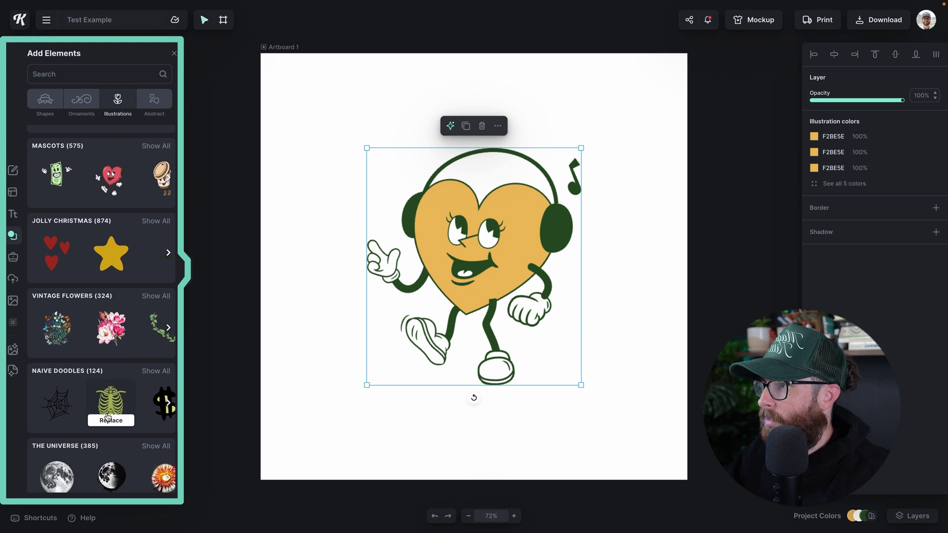
scroll(111, 412, "down", 3)
scroll(111, 412, "down", 4)
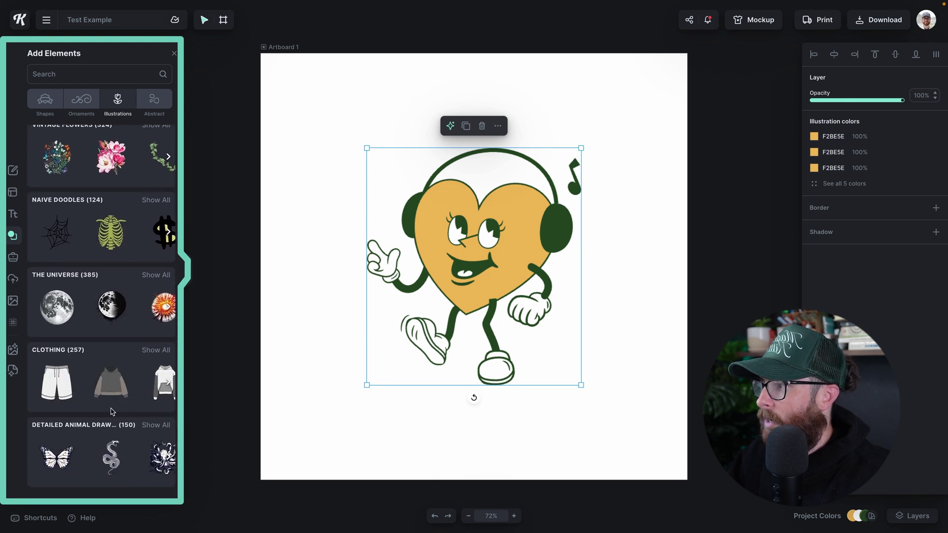
left_click(112, 340)
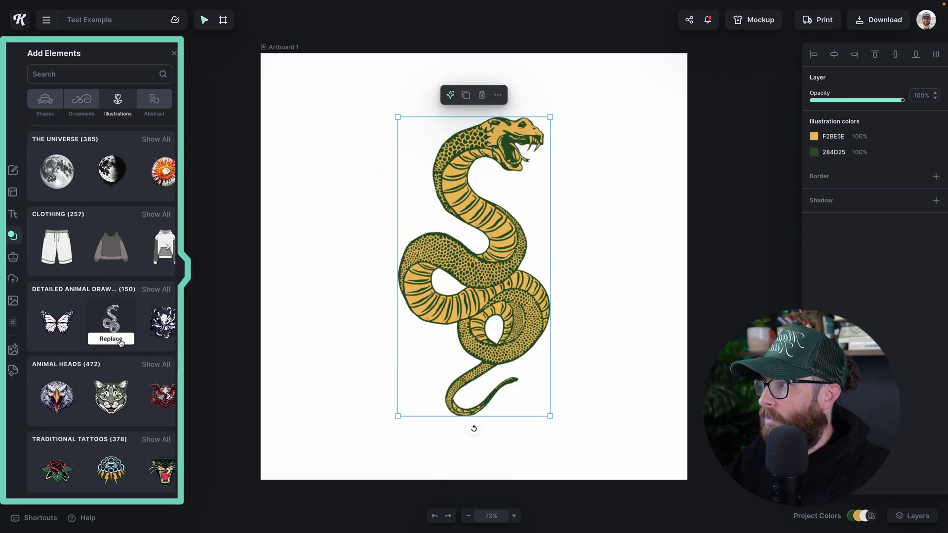
scroll(117, 401, "down", 2)
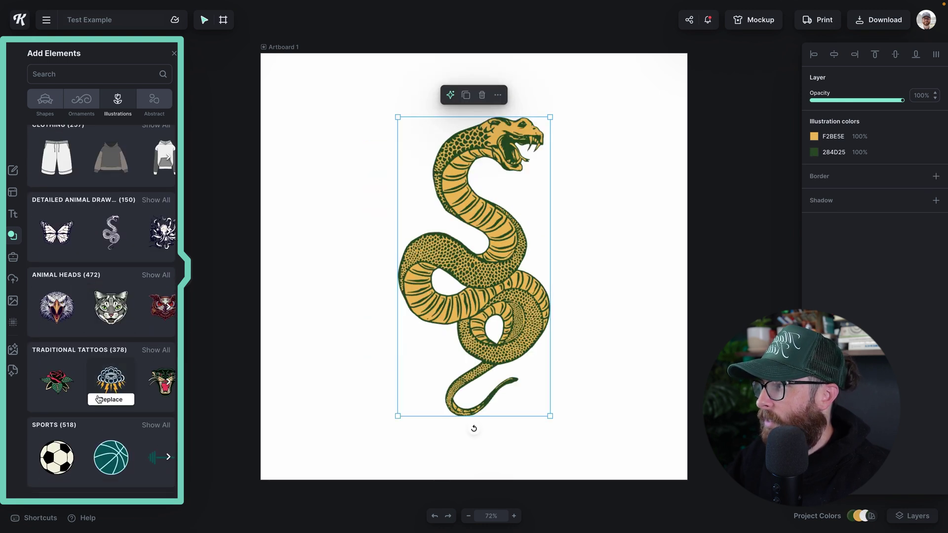
left_click(105, 400)
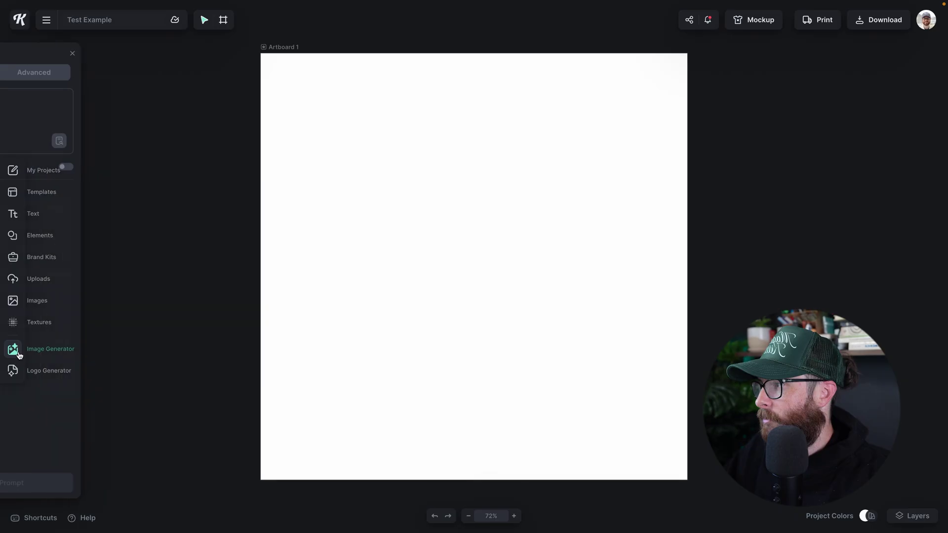
- Examine the AI image generator's Turbo and Advanced modes and open the logo generator
left_click(19, 354)
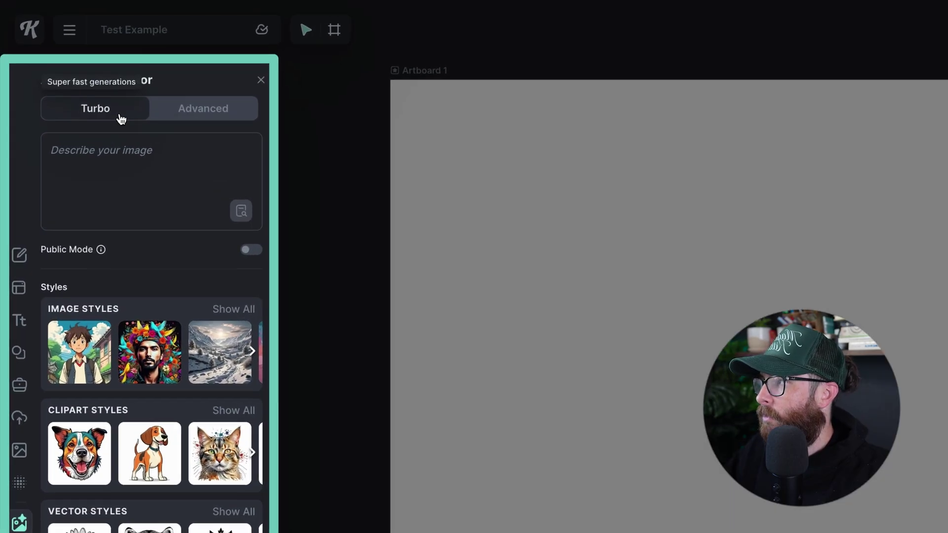
left_click(176, 113)
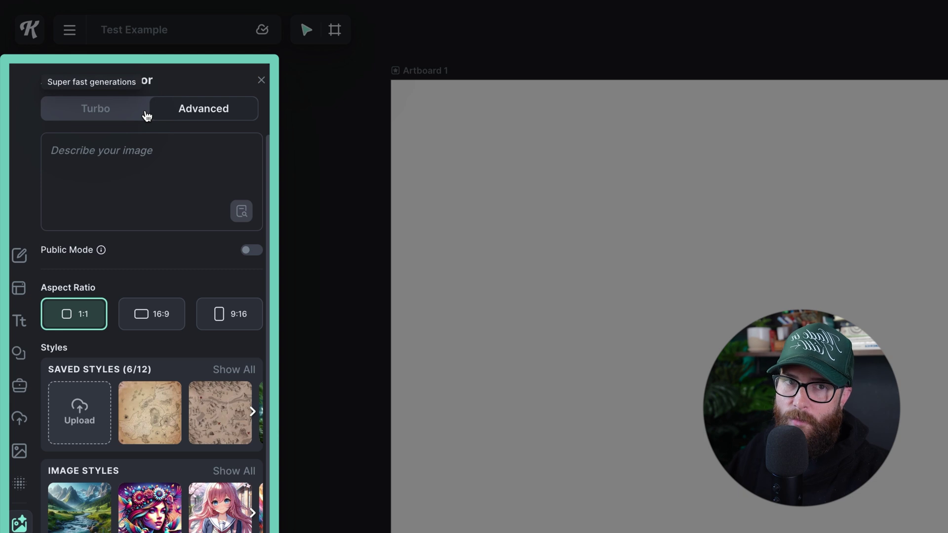
left_click(115, 105)
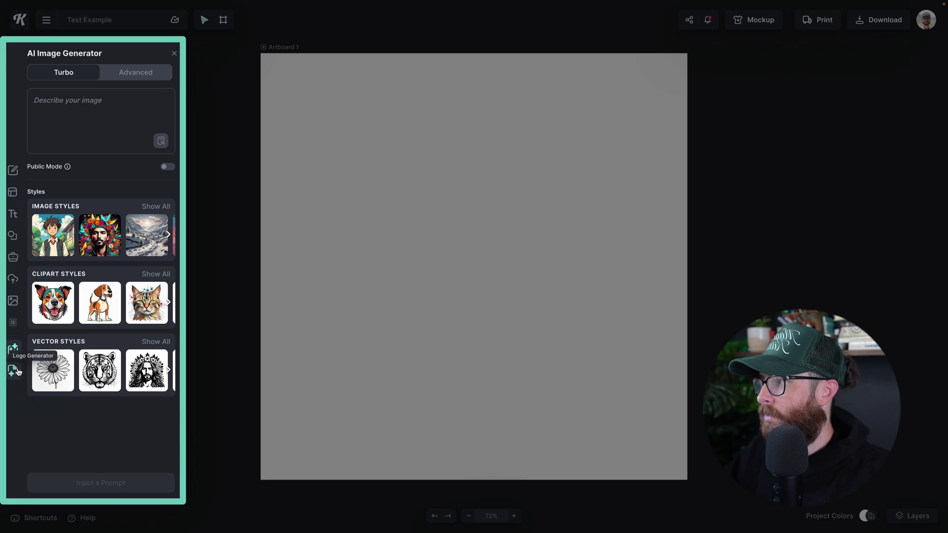
left_click(17, 370)
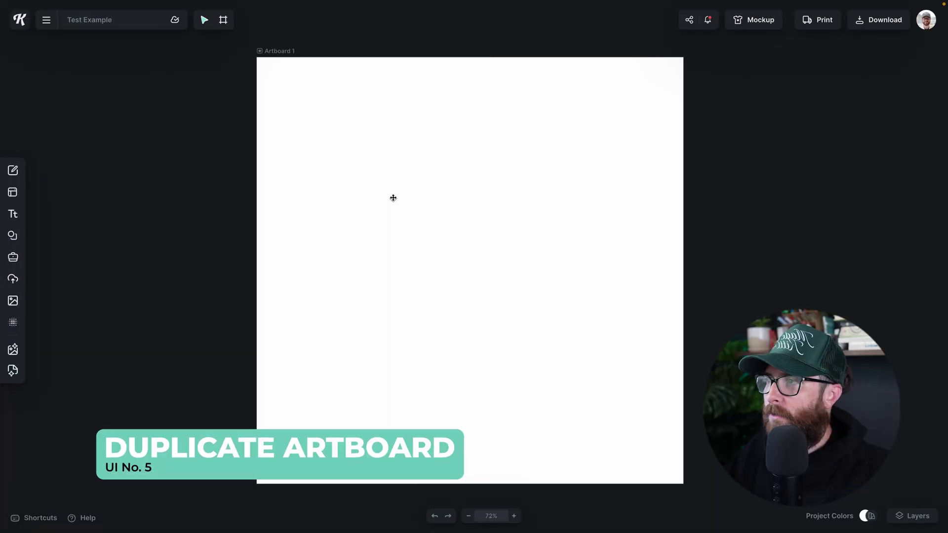
- Try duplicating Artboard 1 by pulling a copy off it directly on the canvas
scroll(393, 198, "right", 2)
left_click(261, 58)
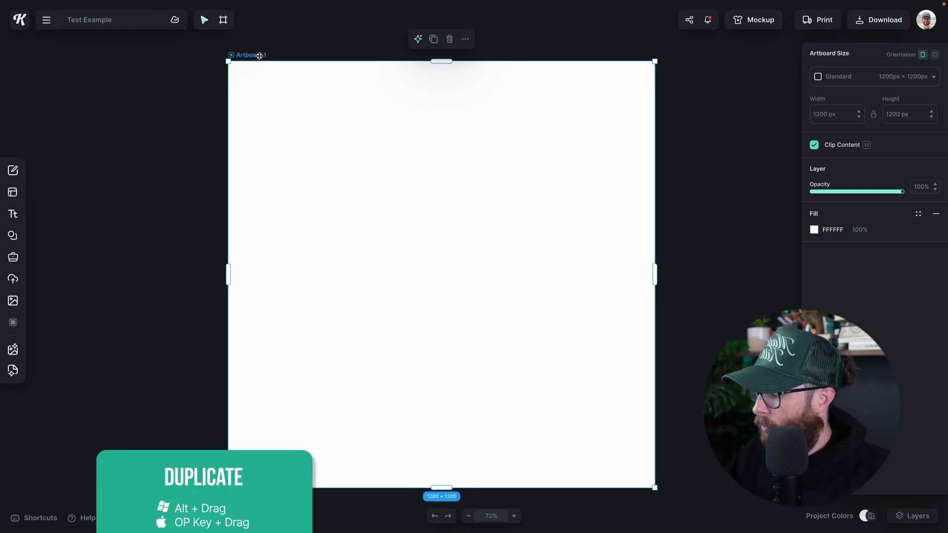
left_click_drag(256, 55, 480, 111)
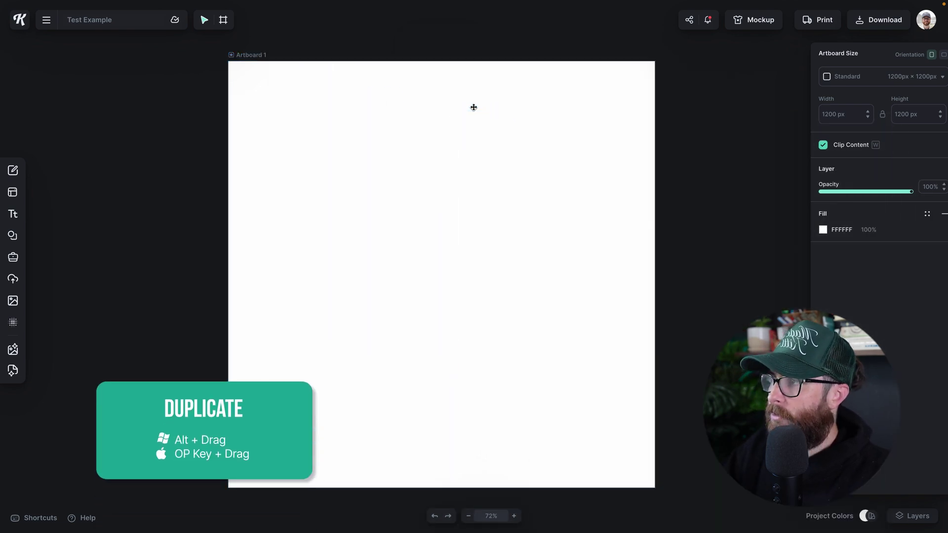
- Duplicate Artboard 1 and place the copy directly to the right of the original, with their upper edges aligned
left_click(261, 55)
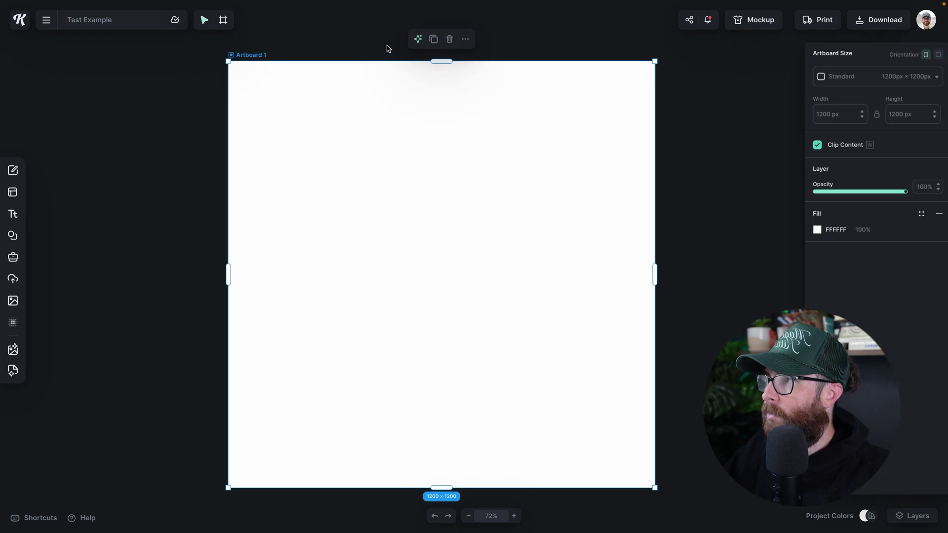
left_click(434, 39)
left_click_drag(290, 48, 674, 60)
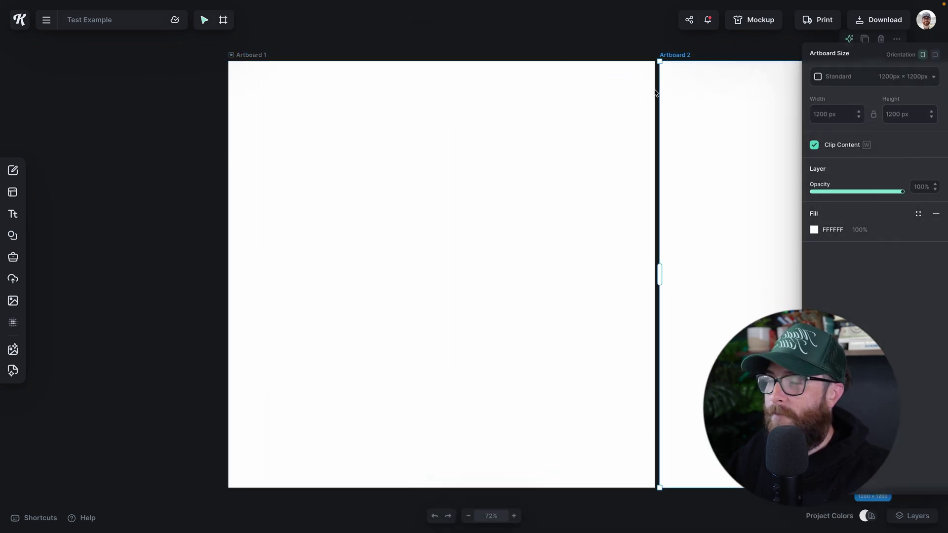
- Draw a custom artboard about 567 × 401 px to the right of Artboard 2 and delete it
scroll(636, 124, "right", 10)
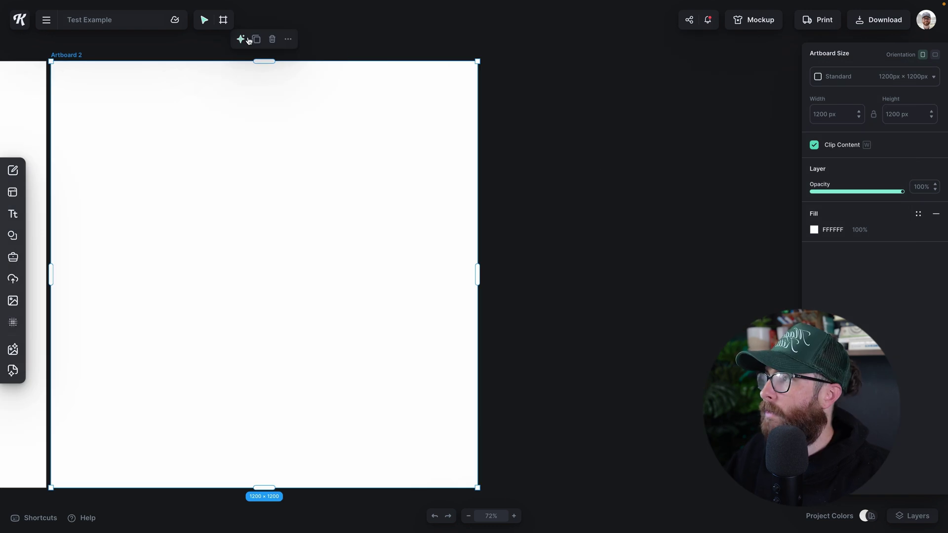
left_click(223, 20)
left_click_drag(505, 110, 708, 256)
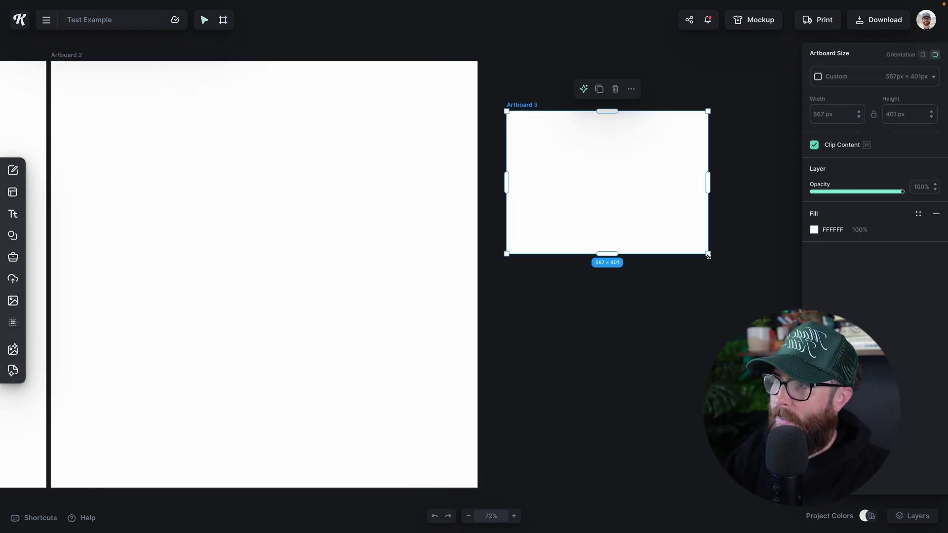
key("Delete")
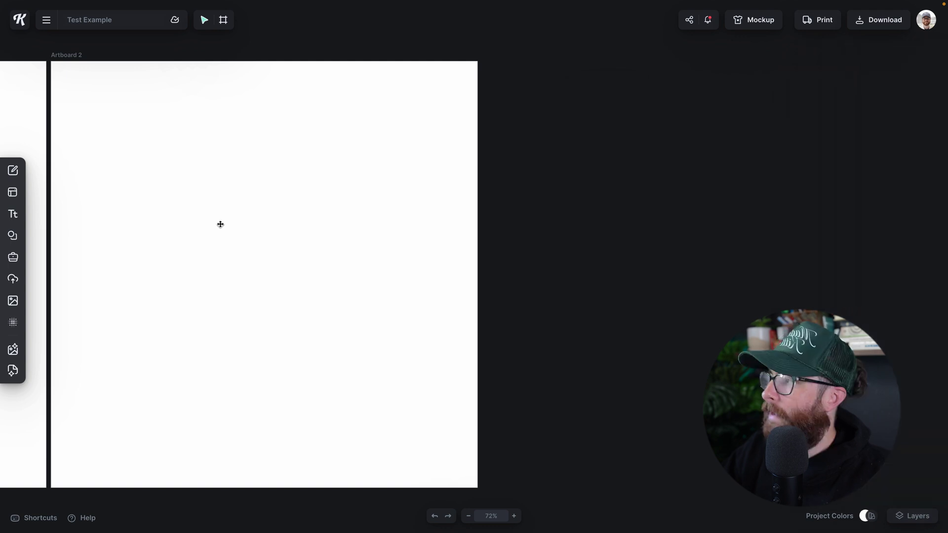
- Add the Cupid Sniper template from the T-Shirts category to the project as a separate artboard
left_click(13, 196)
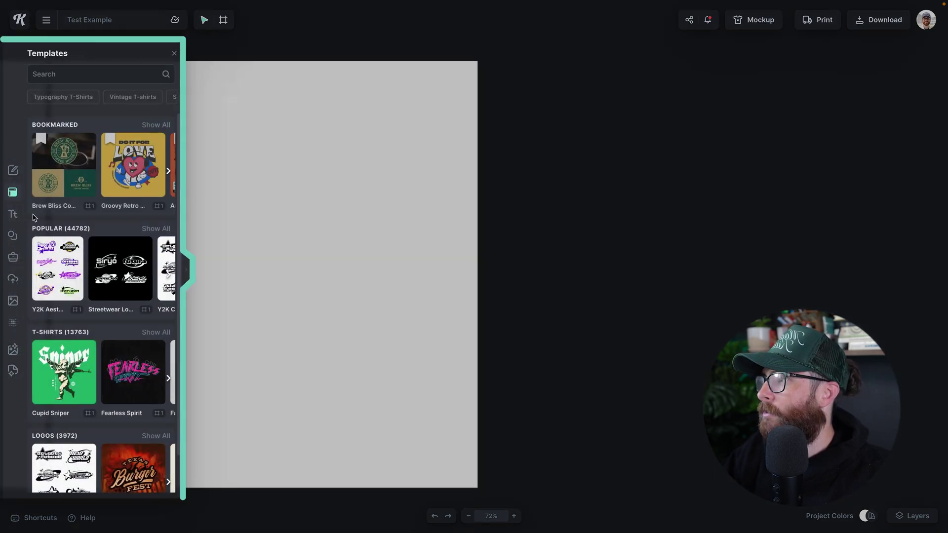
scroll(109, 259, "down", 1)
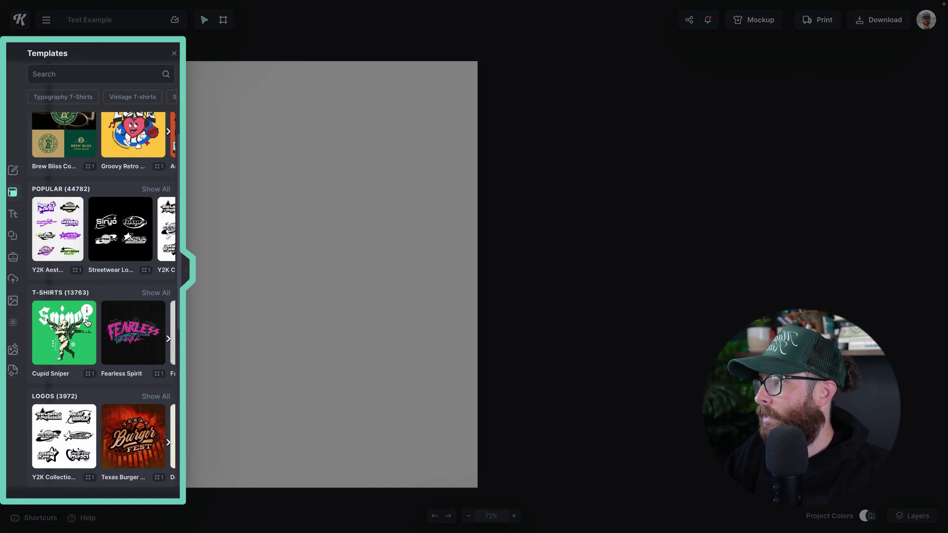
left_click(54, 339)
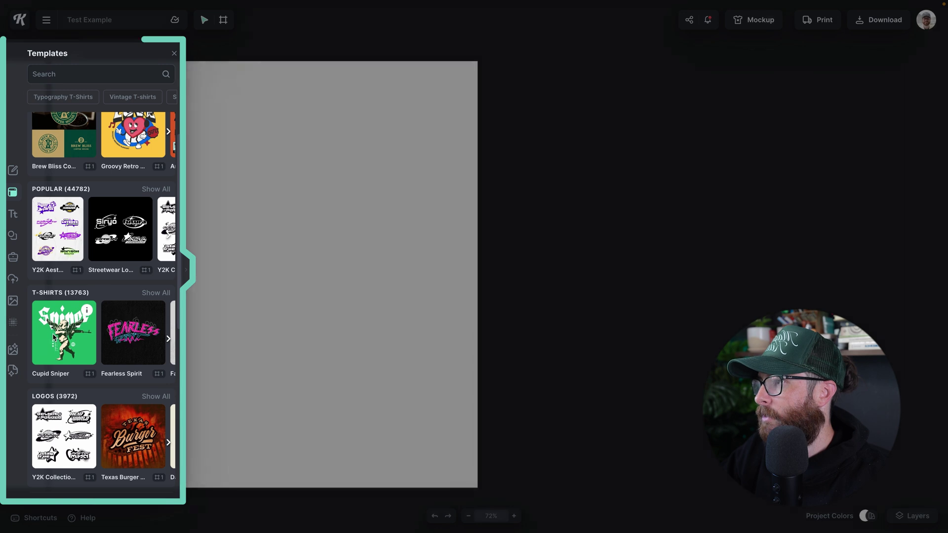
left_click(498, 295)
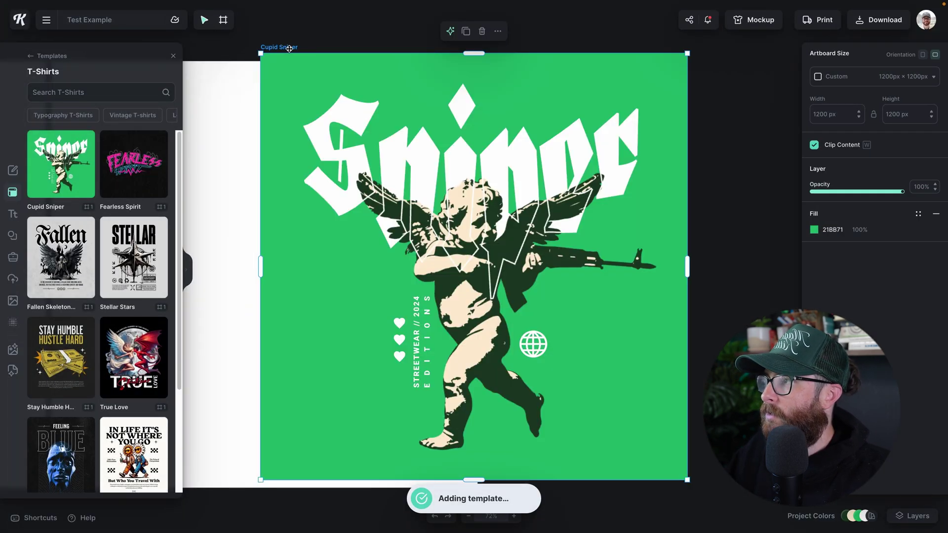
- Move the Cupid Sniper artboard directly to the right of Artboard 2, aligned in the same row, and deselect it
left_click_drag(290, 48, 505, 52)
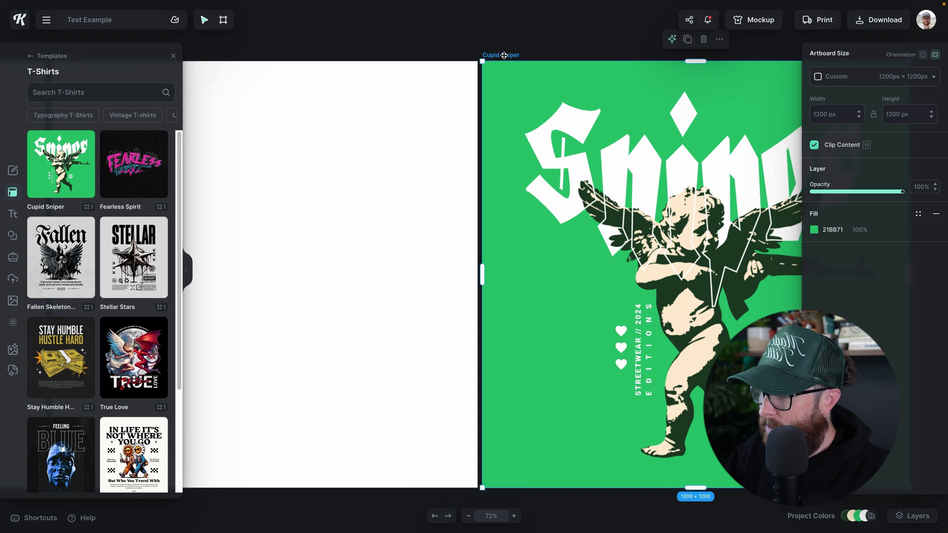
scroll(505, 98, "down", 5)
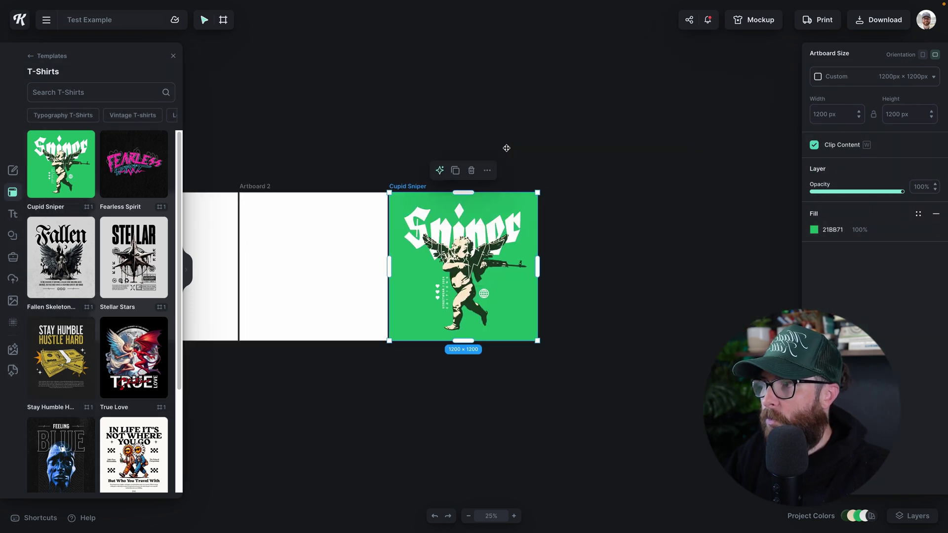
left_click(384, 139)
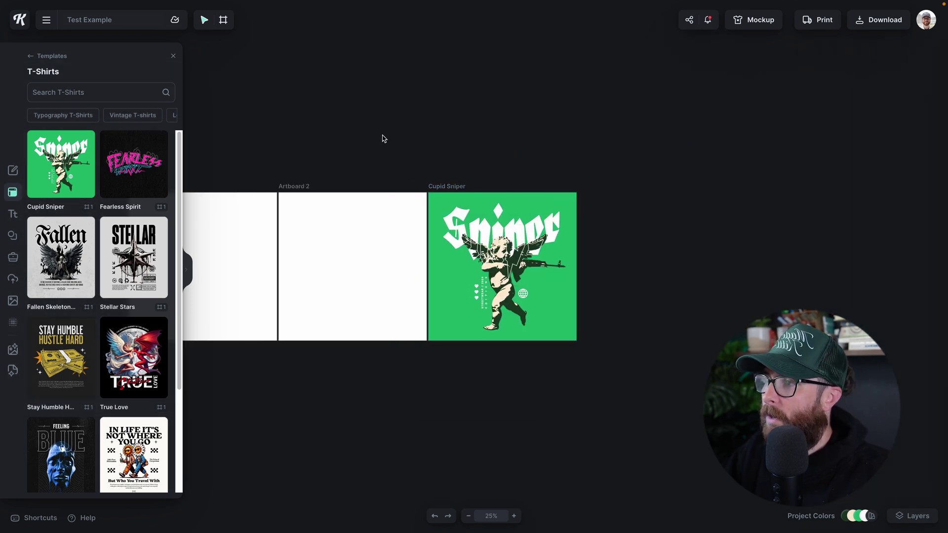
scroll(384, 138, "left", 5)
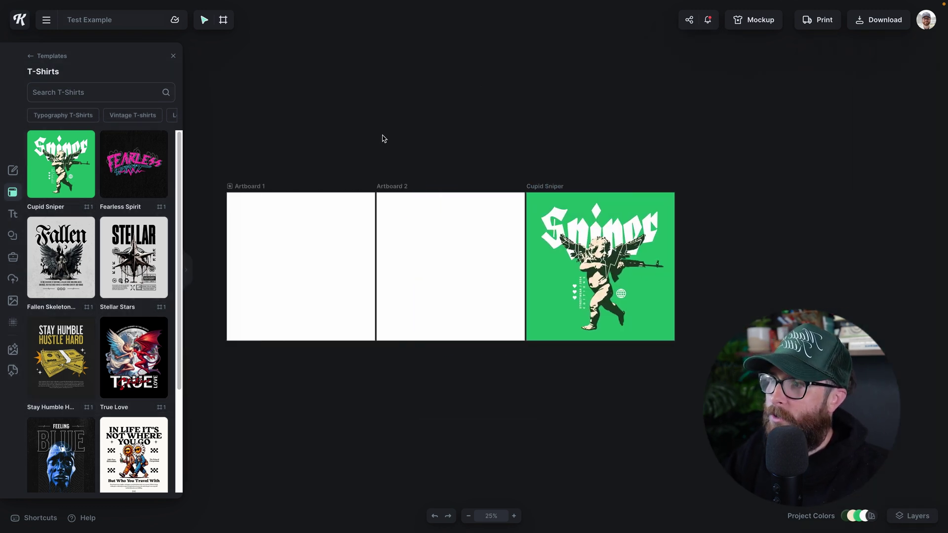